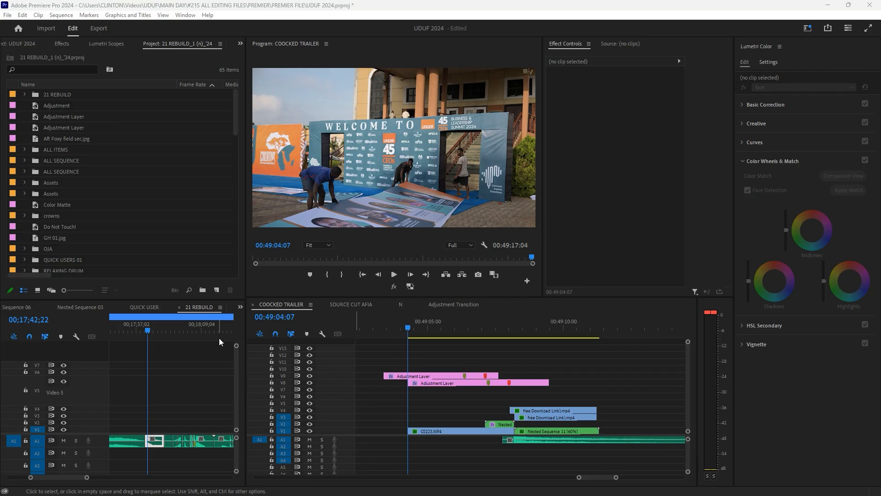
Play the transition in the COOCKED TRAILER sequence and examine the V2 nested clip's Transform settings and frames around the cut.
left_click(480, 343)
key("space")
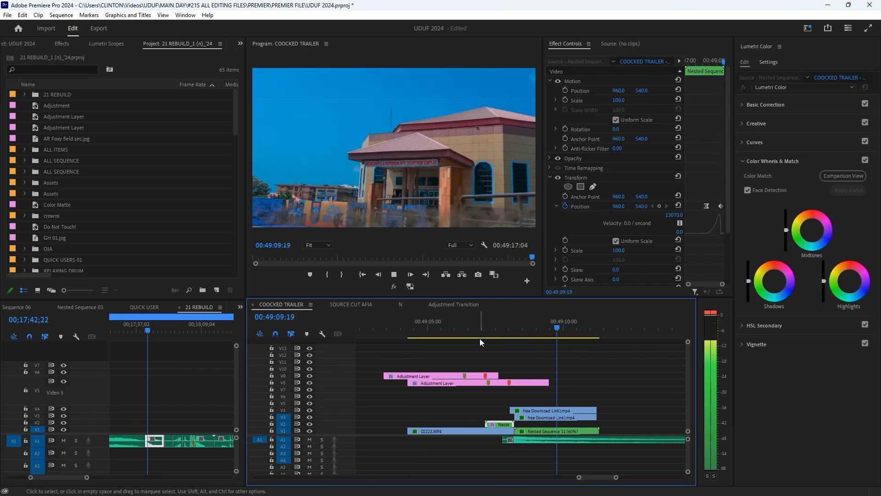
key("space")
left_click_drag(561, 332, 501, 357)
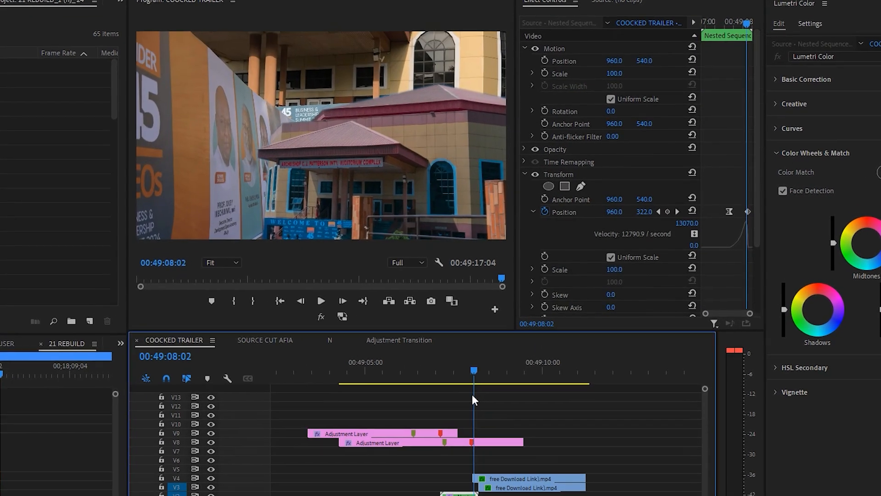
left_click_drag(472, 395, 450, 418)
scroll(609, 269, "down", 3)
left_click(608, 267)
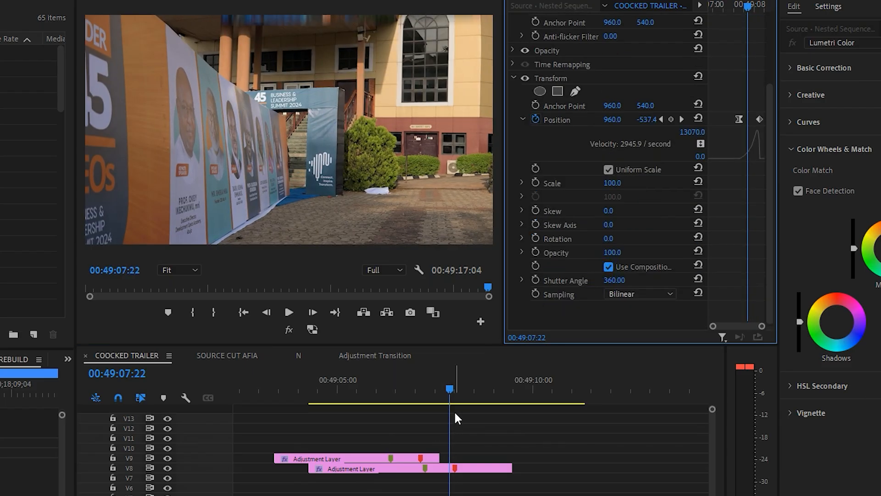
left_click(446, 397)
key("shift+Left")
left_click_drag(446, 396, 464, 387)
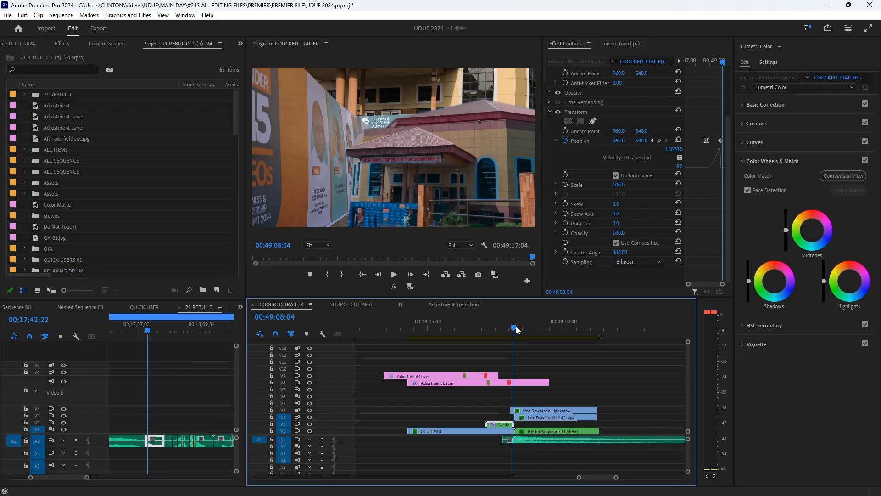
mouse_move(516, 326)
left_mouse_down()
mouse_move(503, 337)
mouse_move(519, 331)
left_mouse_up()
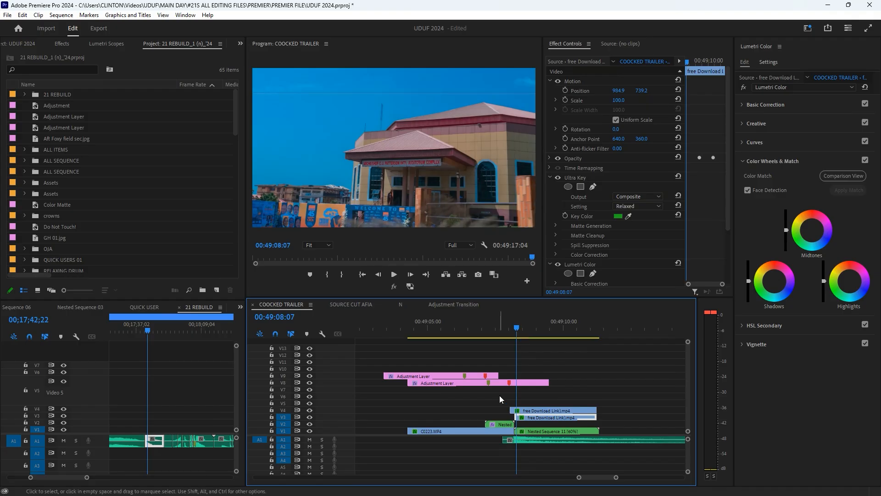
Disable the two adjustment layers on V8 and V9 and play back the transition without them.
left_click_drag(503, 389, 456, 354)
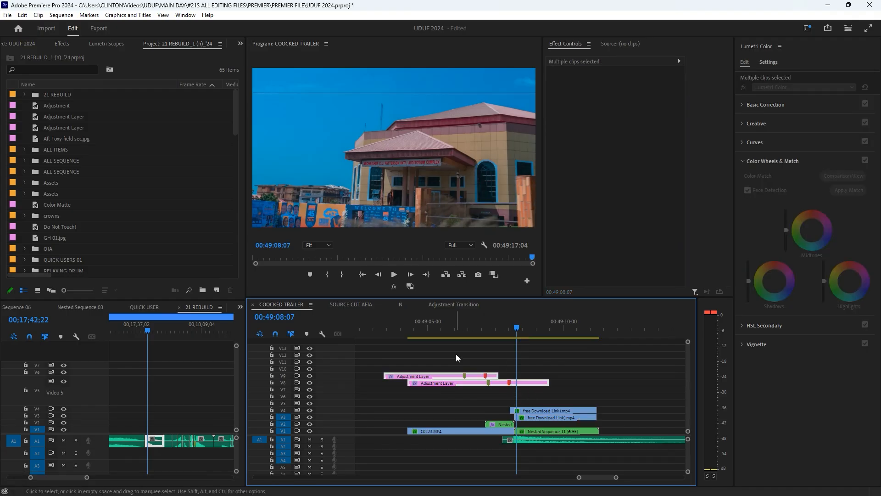
key("shift+e")
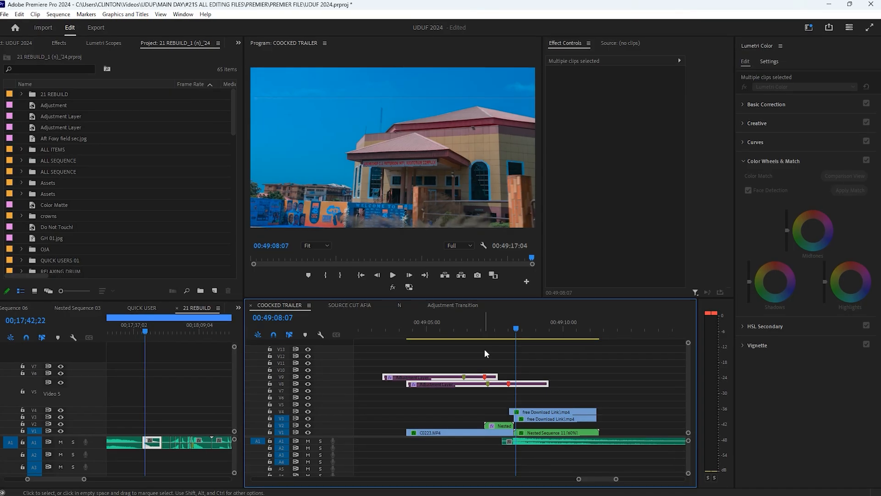
left_click(491, 327)
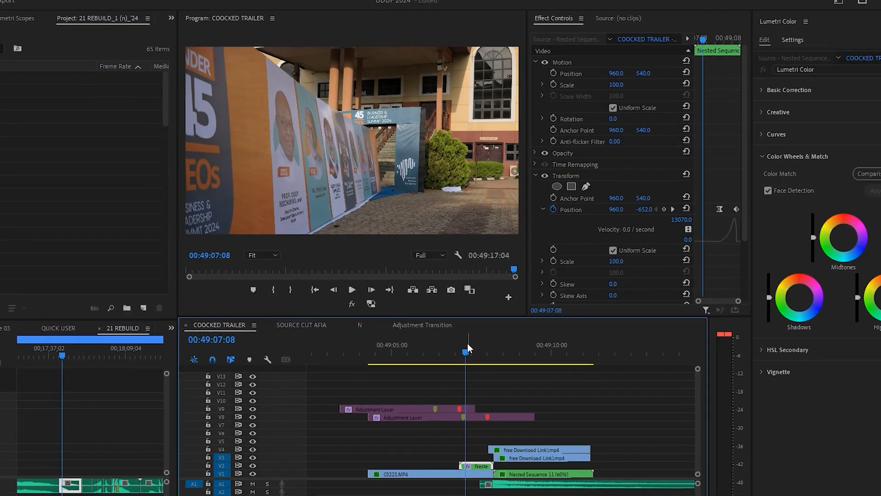
key("space")
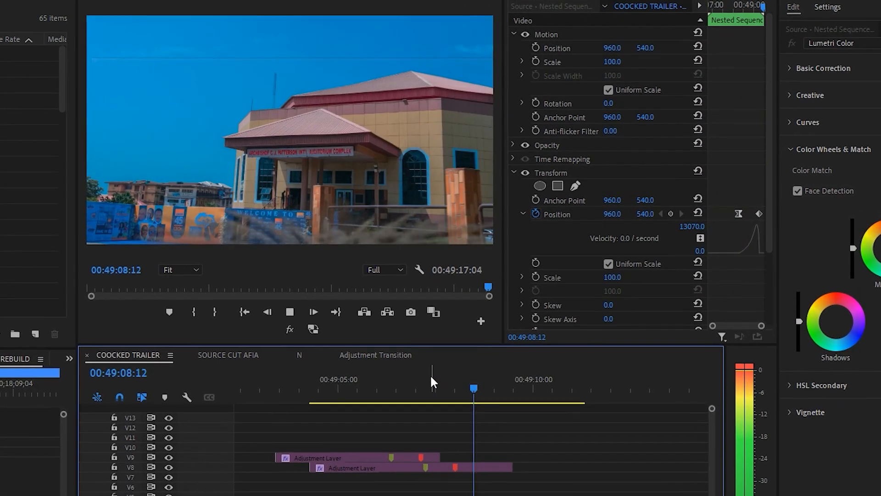
key("space")
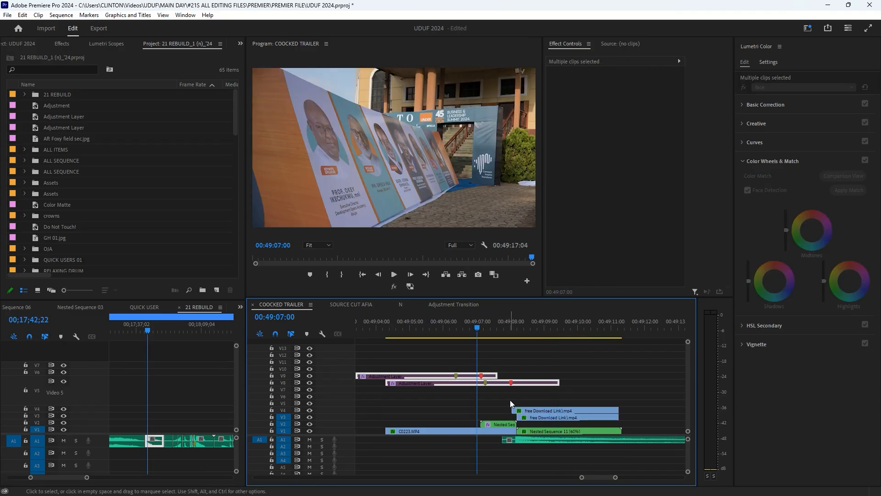
Delete both old adjustment layers and create a new 1920 x 1080, 25.00 fps adjustment layer in the ITEMS bin.
key("Delete")
key("Delete")
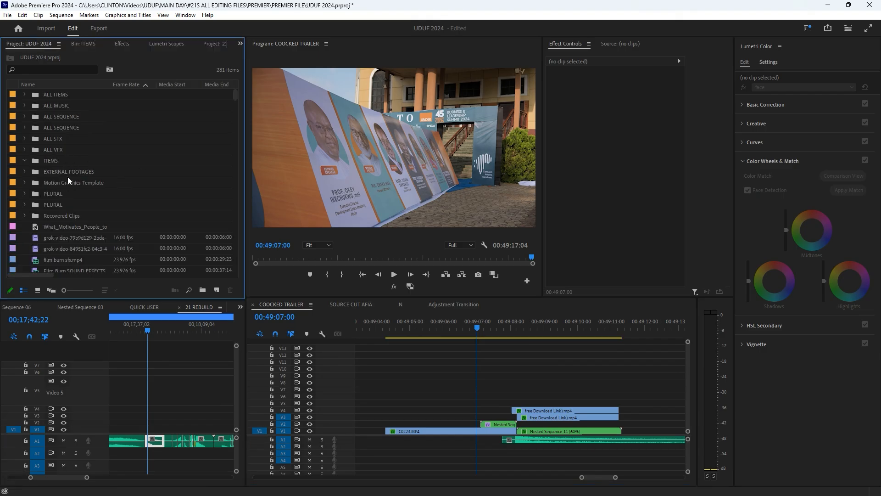
left_click(51, 161)
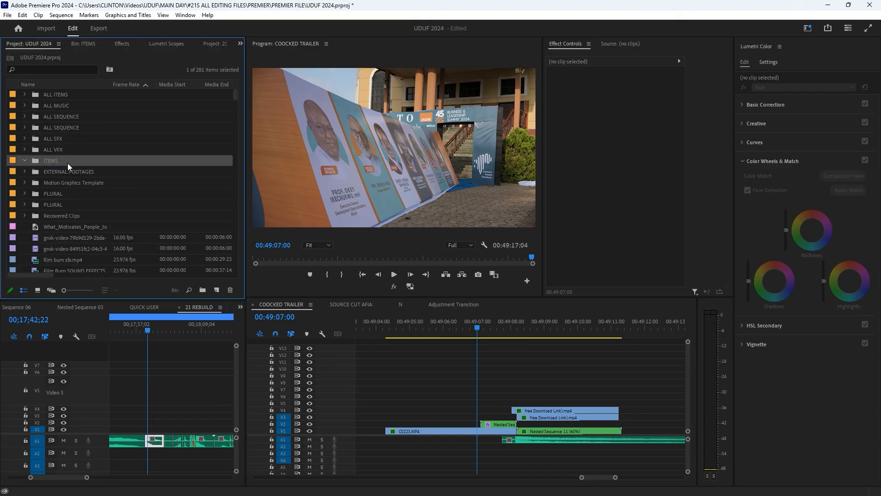
key("y")
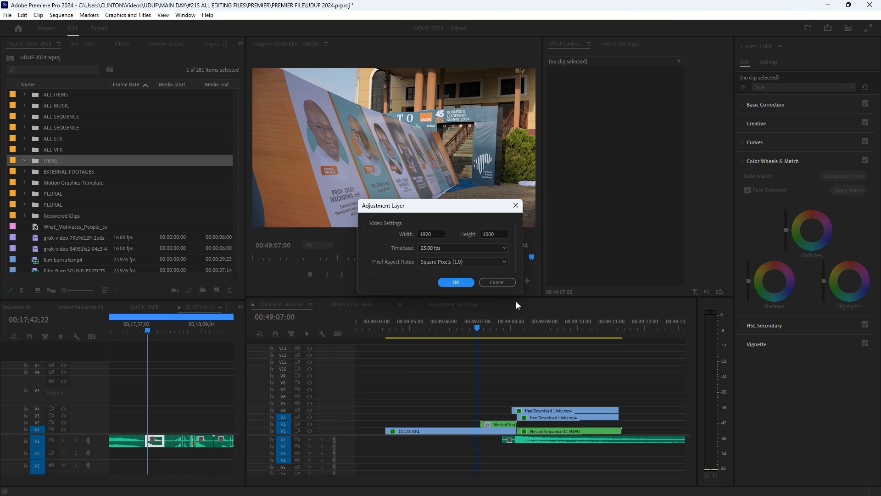
left_click(449, 283)
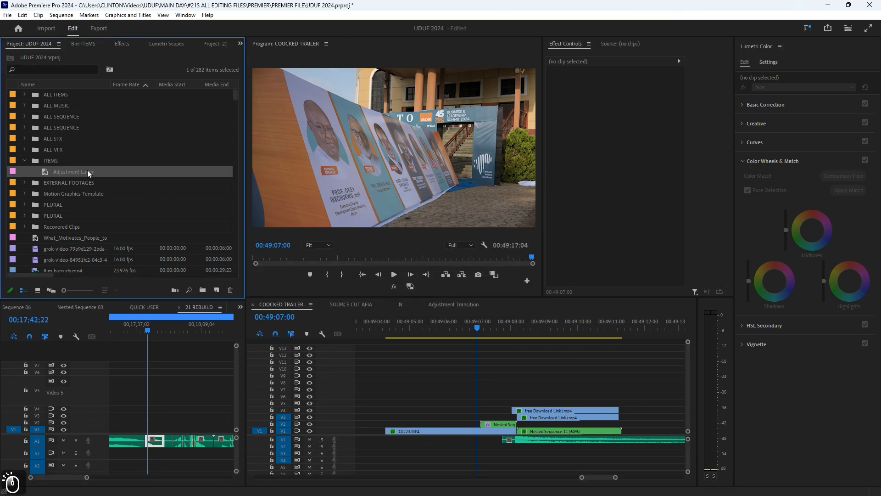
Place the new adjustment layer on V7 above the transition and shorten it to end shortly after the cut.
left_click_drag(68, 170, 427, 390)
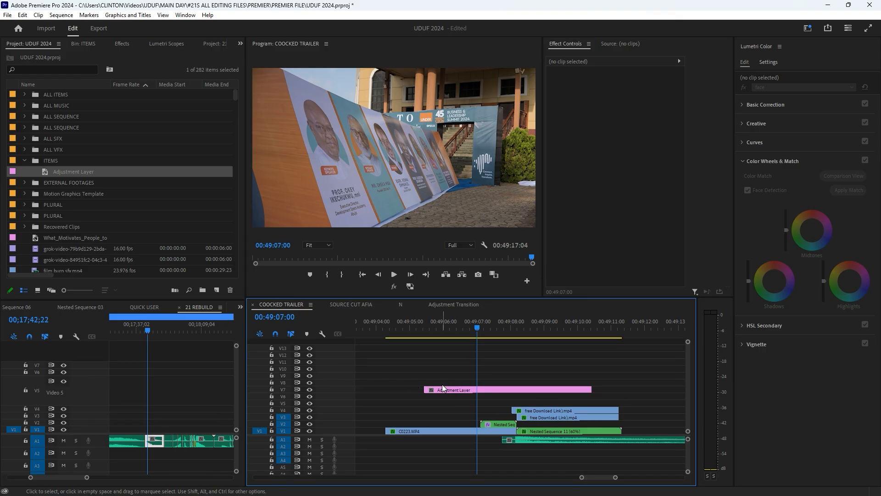
left_click(476, 389)
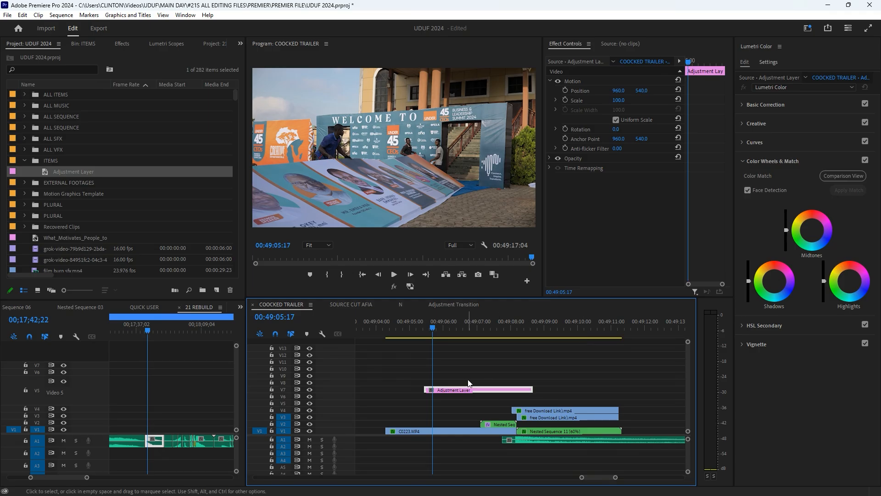
Try shifting the adjustment layer with its Motion Position at 00:49:08:01, and undo the shift.
scroll(475, 385, "up", 1)
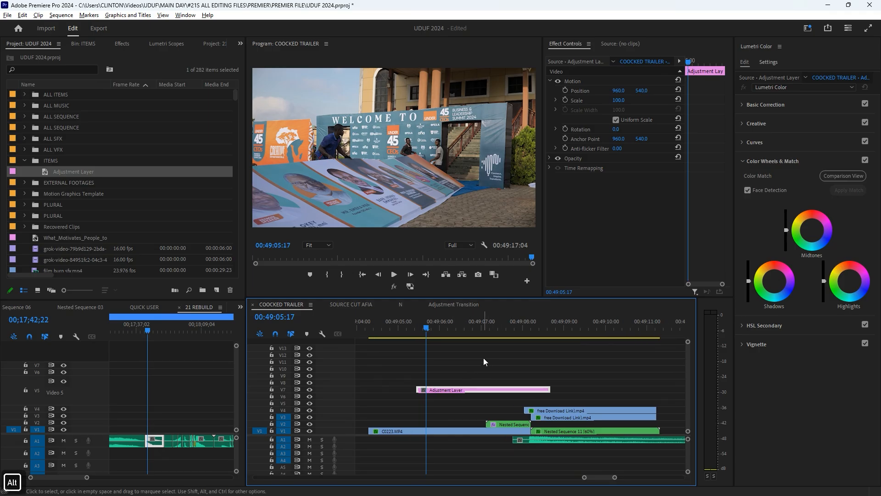
left_click_drag(423, 331, 484, 362)
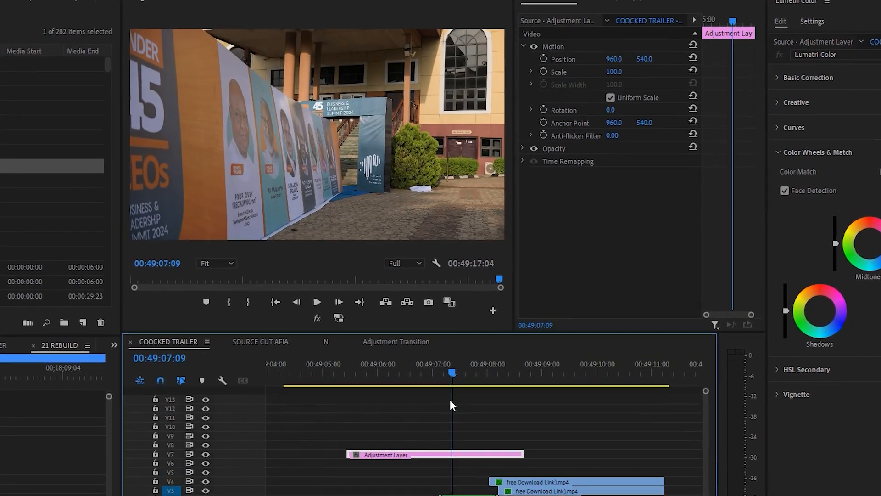
left_click_drag(450, 401, 465, 424)
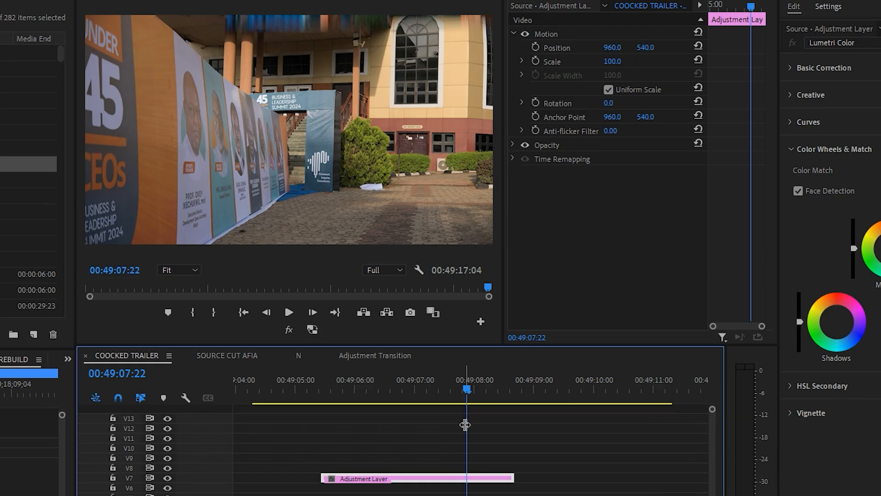
scroll(515, 478, "up", 4)
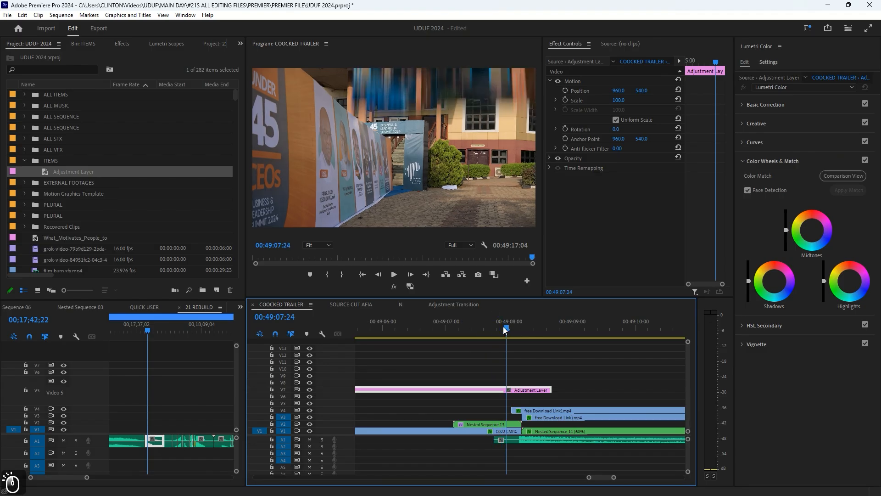
mouse_move(504, 328)
left_mouse_down()
mouse_move(496, 331)
mouse_move(512, 336)
left_mouse_up()
left_click(575, 81)
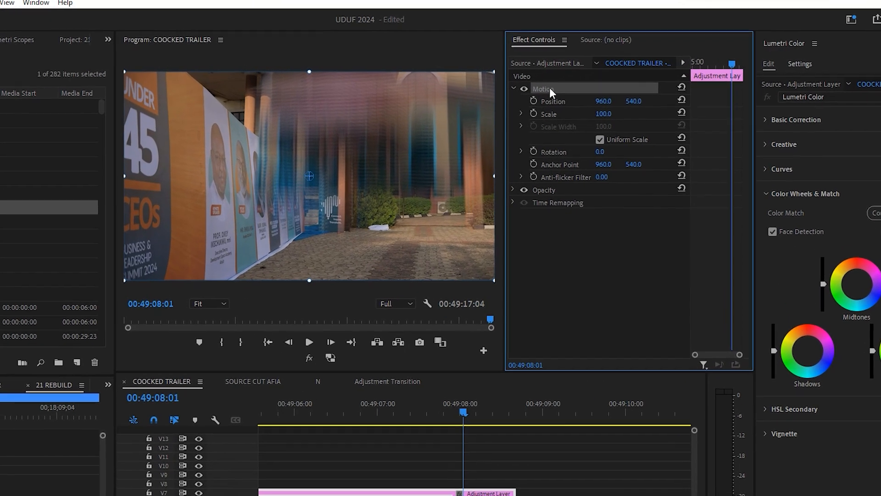
left_click_drag(603, 101, 592, 150)
key("ctrl+z")
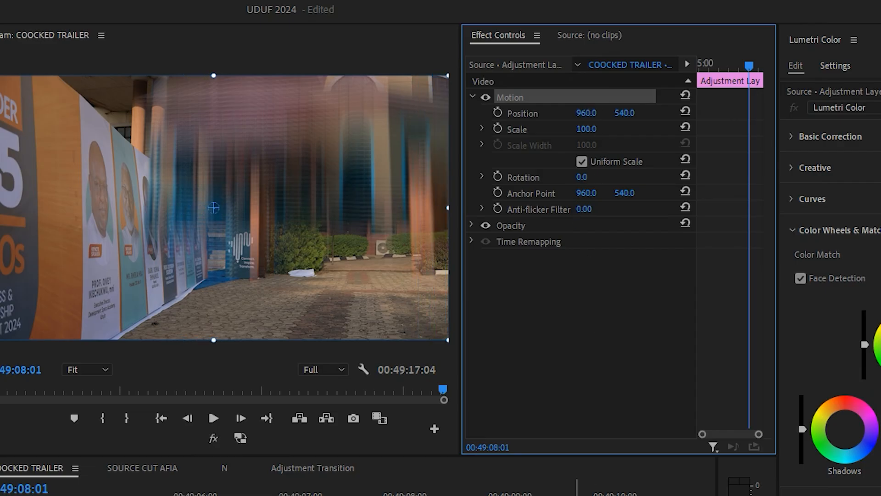
left_click_drag(396, 495, 378, 495)
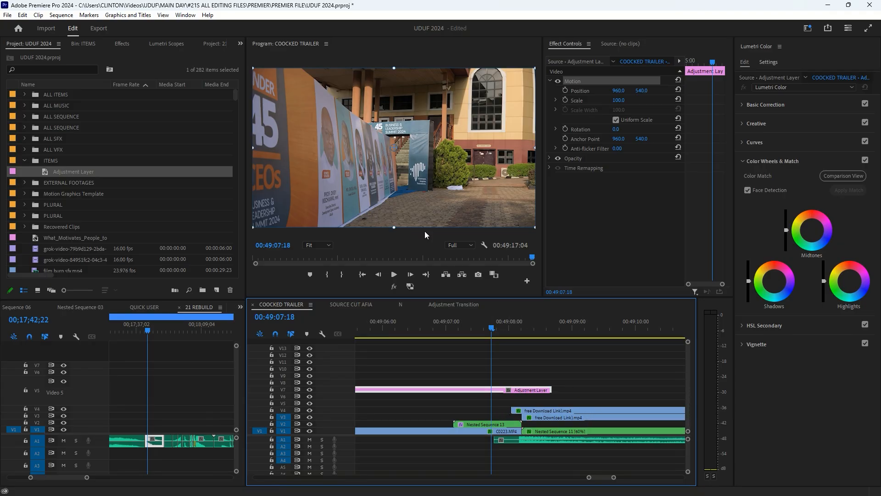
Apply the Transform effect from Distort to the adjustment layer and trim its start to the beginning of the V2 nested clip.
left_click(122, 44)
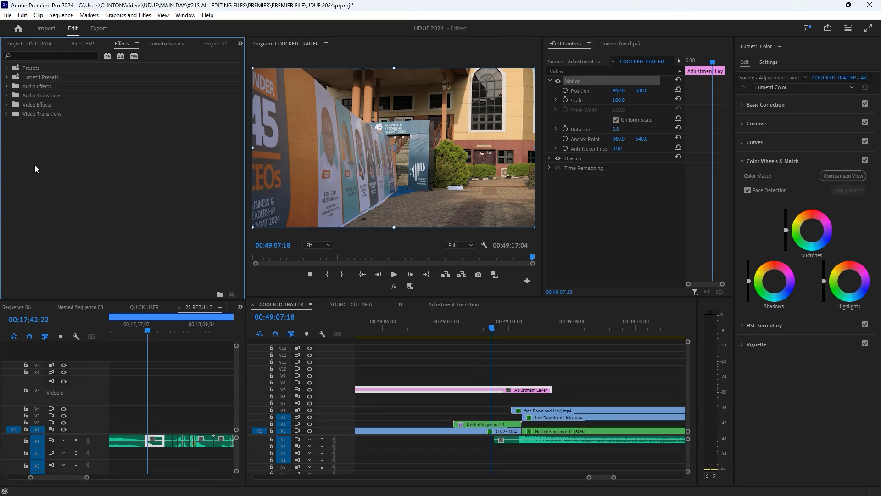
left_click(6, 105)
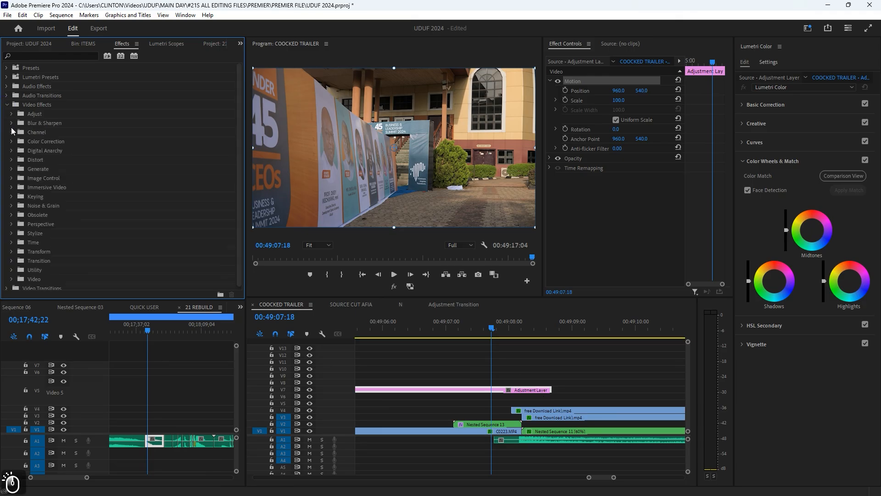
left_click(12, 160)
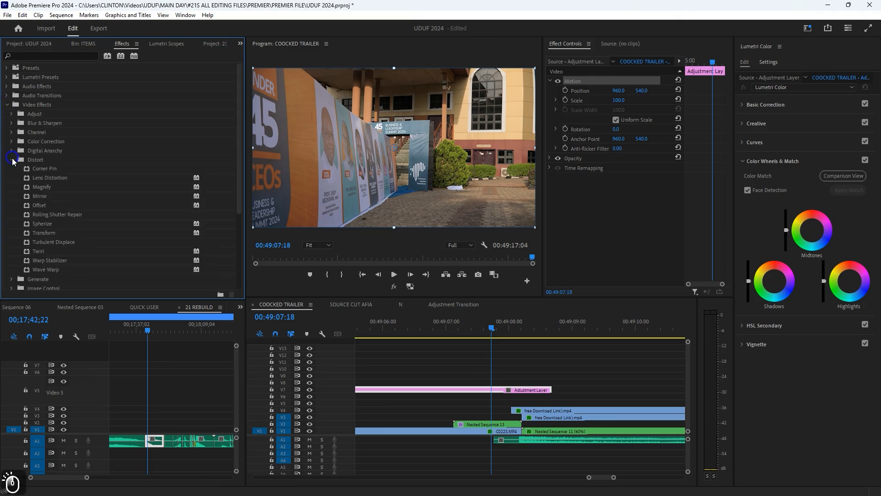
left_click(67, 234)
left_click_drag(465, 339, 497, 390)
scroll(572, 382, "down", 2)
left_click_drag(441, 389, 502, 390)
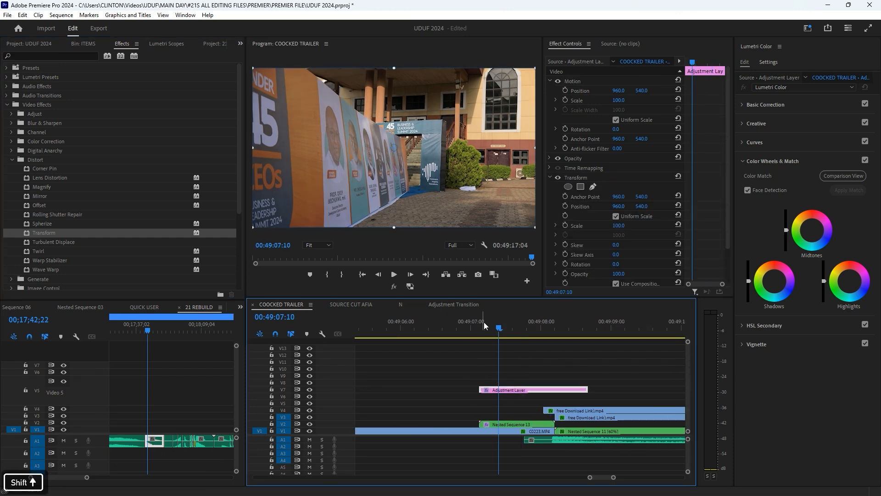
Try changing the Transform effect's horizontal and vertical Position at the adjustment layer's start, and undo the changes.
mouse_move(484, 324)
left_mouse_down()
mouse_move(476, 324)
mouse_move(484, 324)
left_mouse_up()
left_click_drag(517, 378, 523, 399)
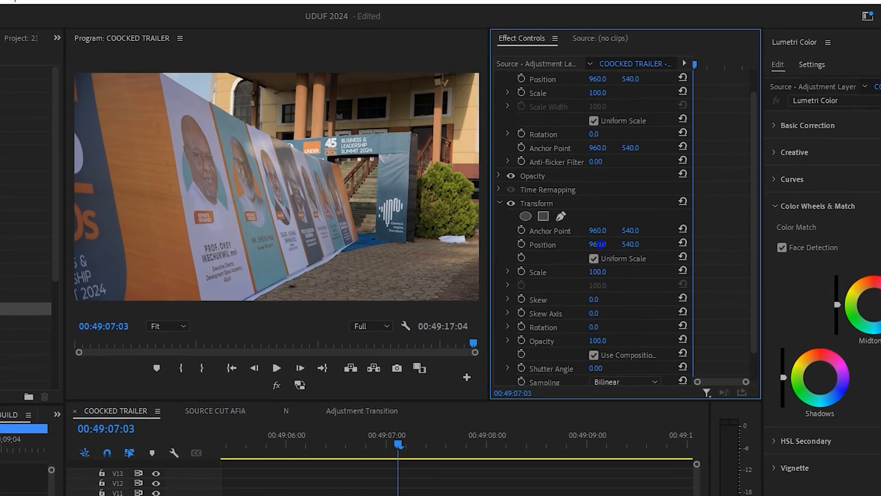
mouse_move(601, 244)
left_mouse_down()
mouse_move(527, 244)
mouse_move(603, 244)
left_mouse_up()
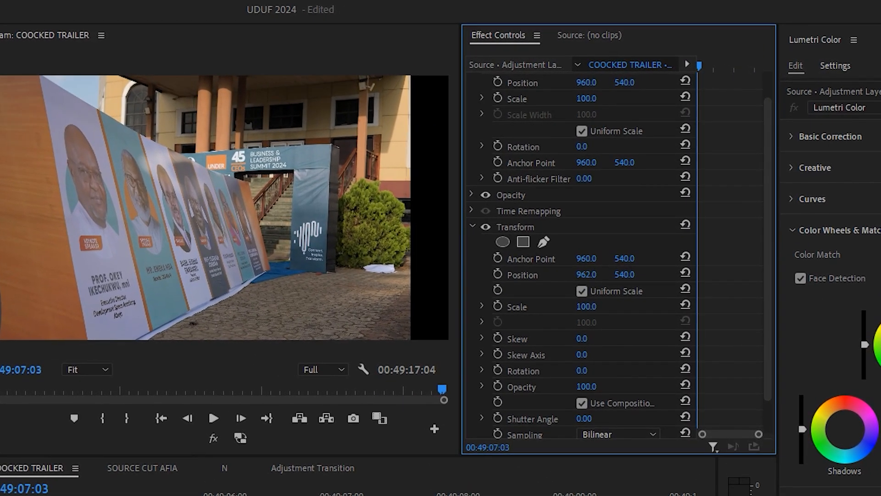
left_click_drag(586, 274, 645, 275)
key("ctrl+z")
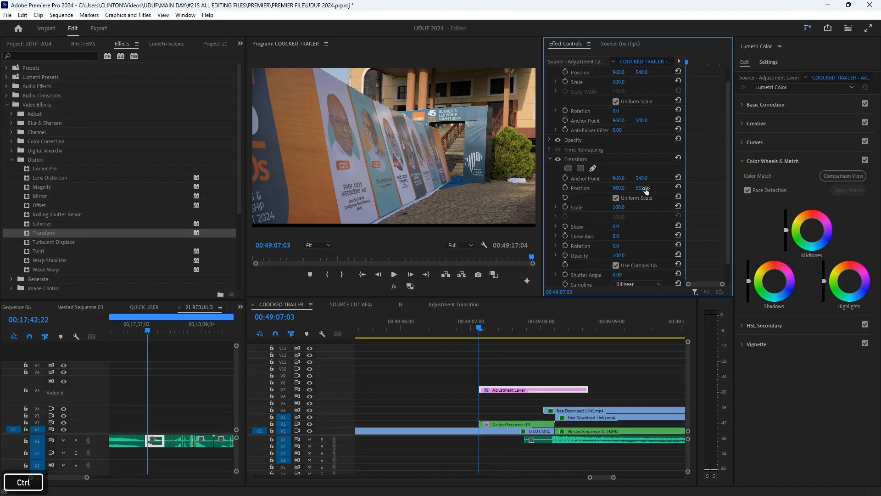
key("ctrl+z")
key("ctrl+z")
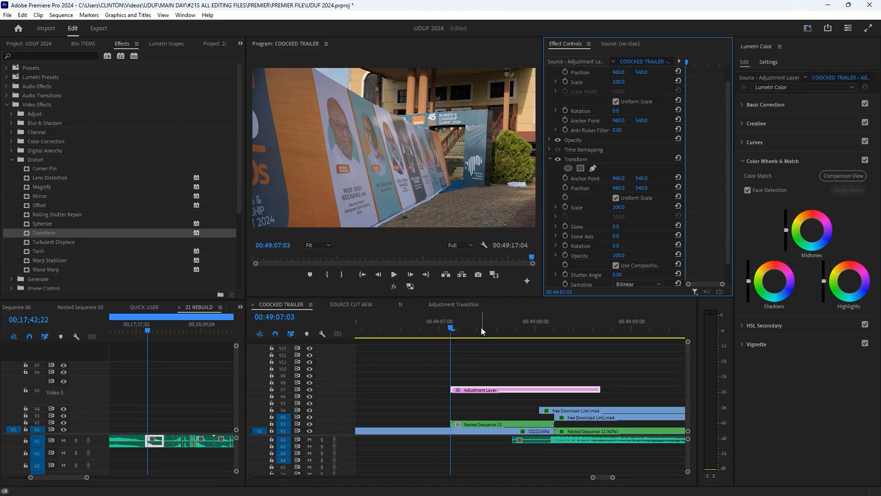
Start animating the adjustment layer's Transform Scale with a keyframe at the layer's start, 00:49:07:03.
mouse_move(463, 327)
left_mouse_down()
mouse_move(484, 315)
mouse_move(564, 330)
mouse_move(451, 324)
left_mouse_up()
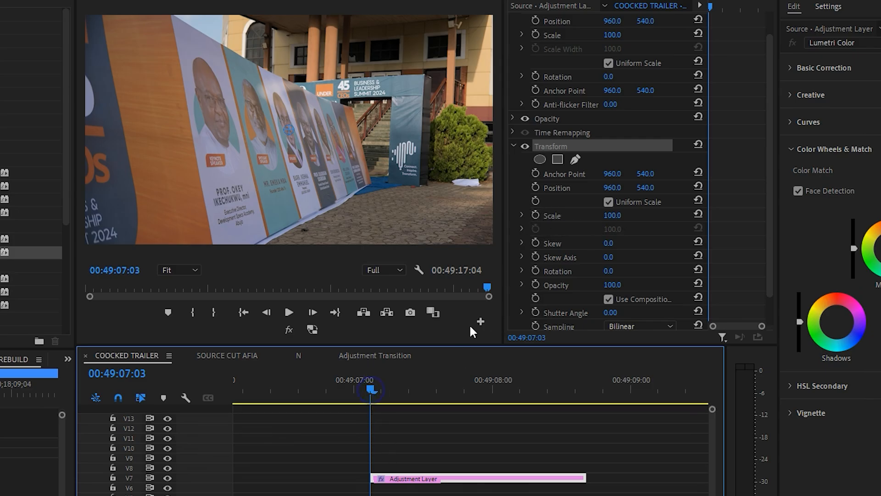
left_click(536, 215)
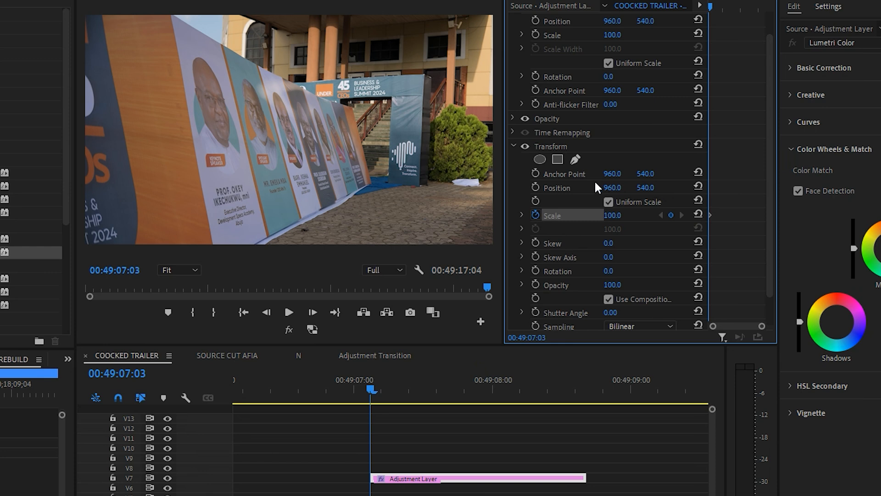
Try a vertical Position of 487 and a Scale of 116 in the Transform effect at 00:49:08:01, and undo both.
left_click(497, 389)
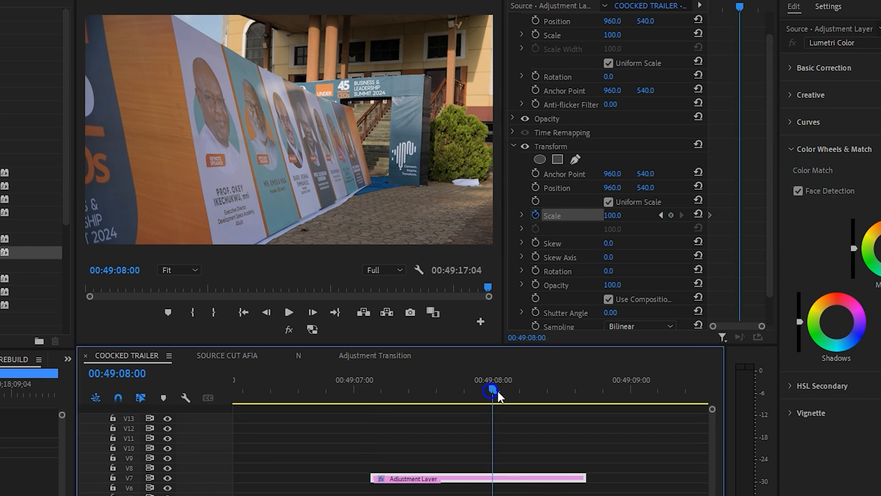
mouse_move(646, 187)
left_mouse_down()
mouse_move(620, 188)
mouse_move(649, 187)
left_mouse_up()
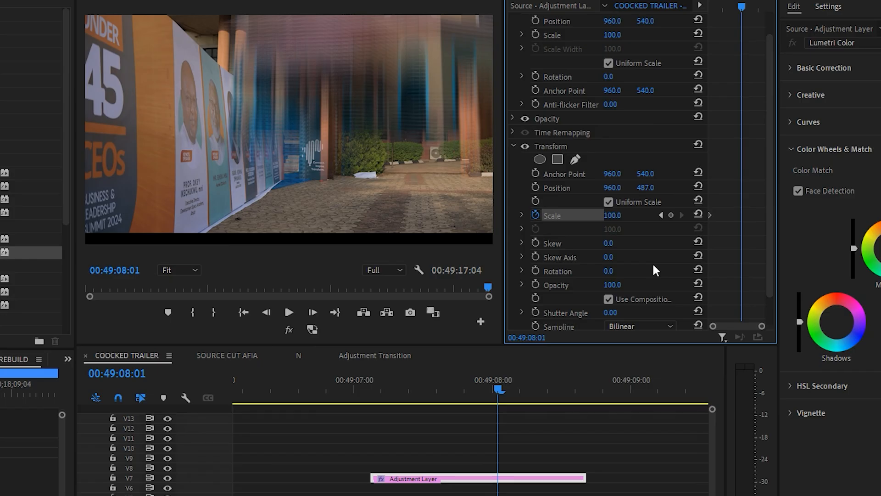
left_click(613, 216)
type("120")
key("Return")
left_click_drag(613, 216, 611, 216)
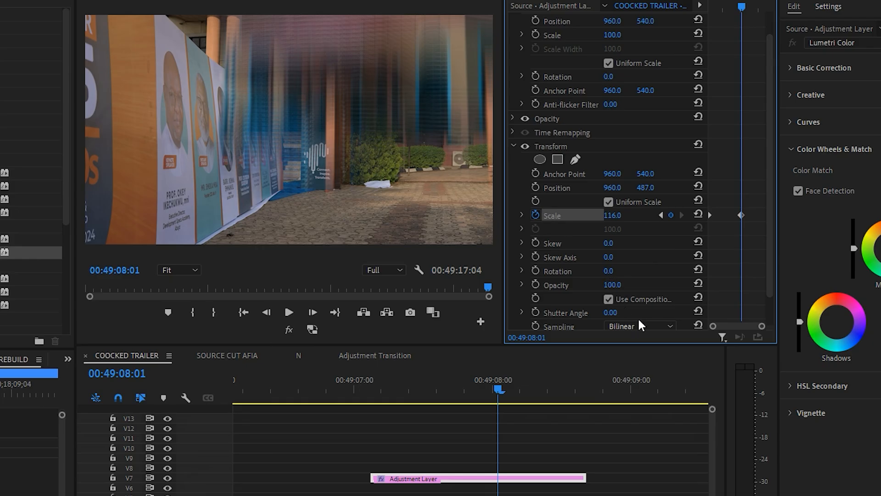
key("ctrl+z")
key("ctrl+z")
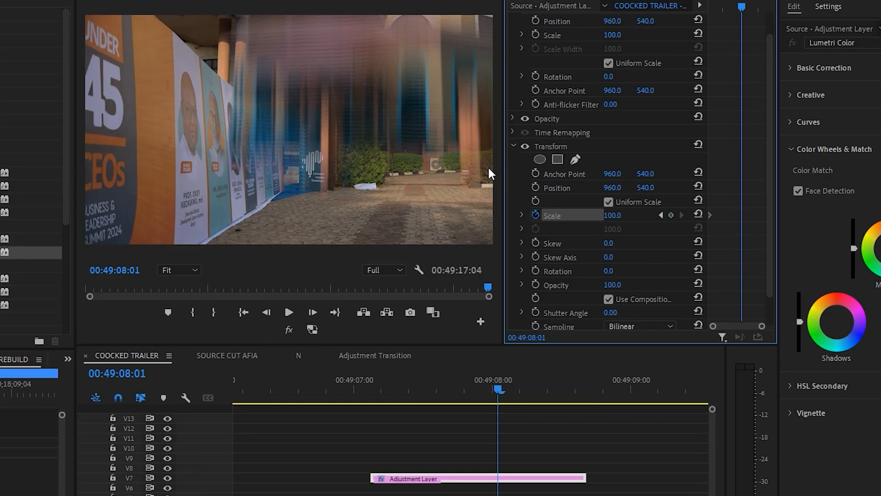
Keyframe the Transform Scale at 115 at 00:49:07:23 on the adjustment layer.
left_click(373, 386)
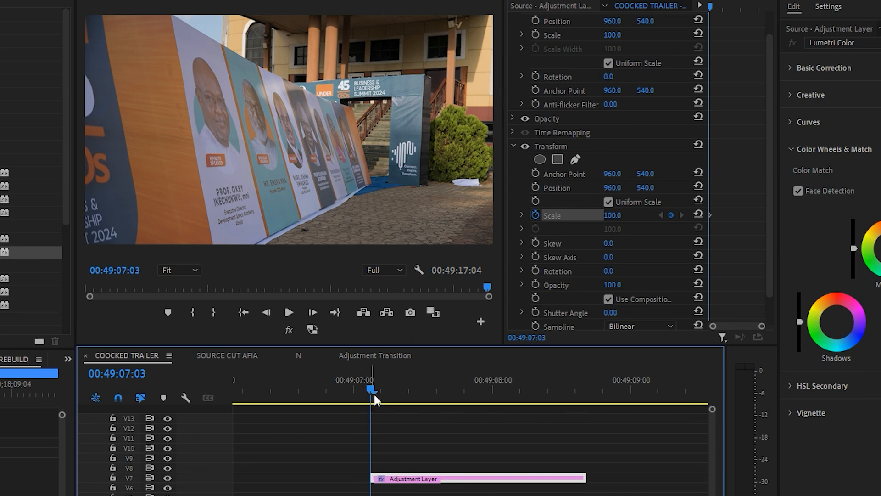
left_click_drag(374, 373, 482, 391)
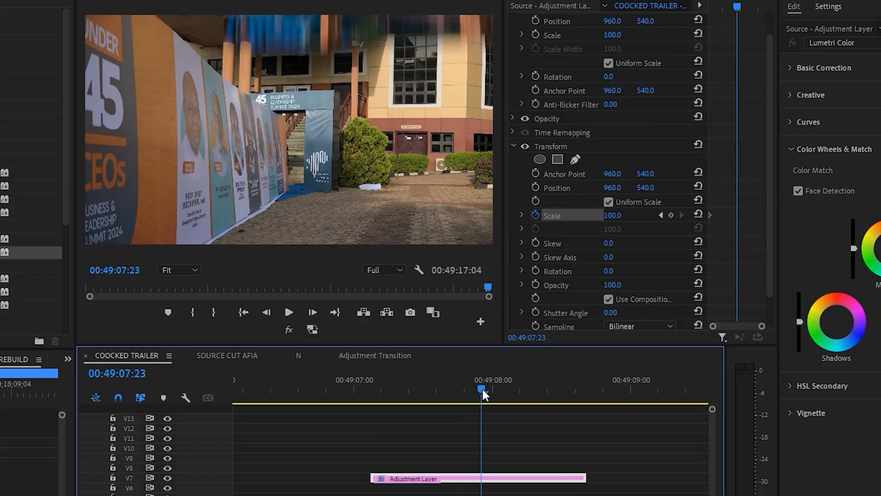
left_click(613, 217)
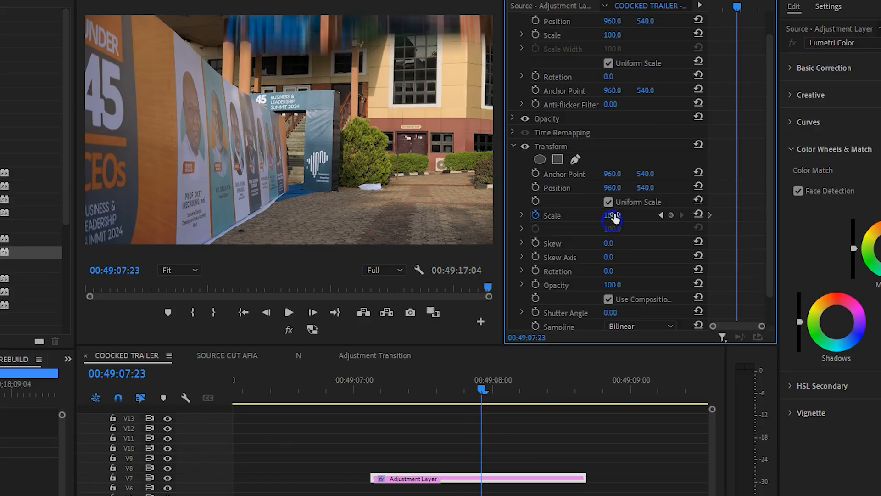
type("155")
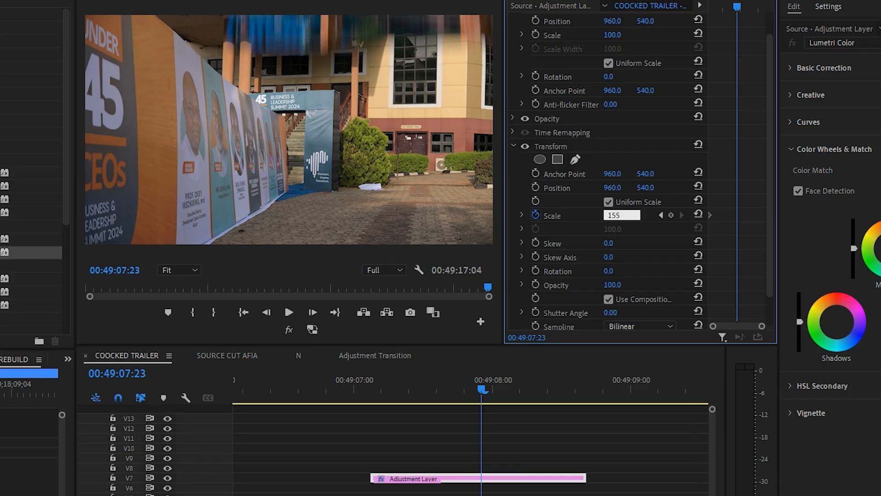
type("15")
key("Return")
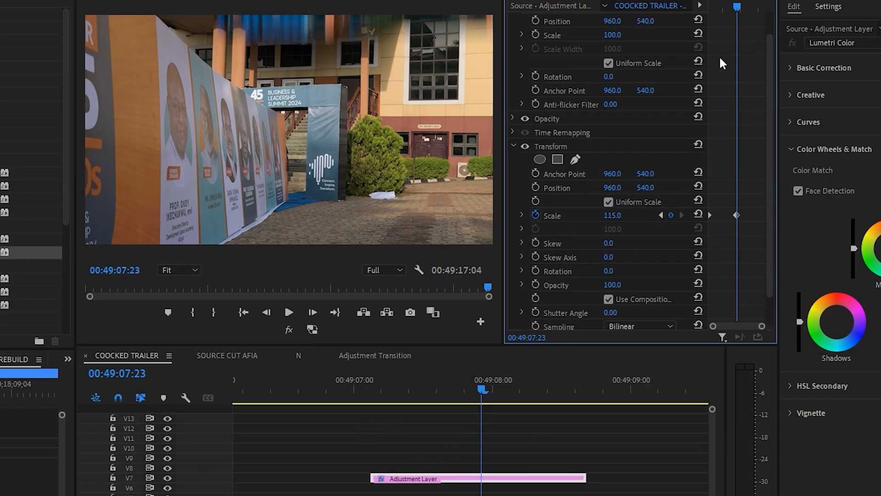
Move the second Scale keyframe slightly earlier and apply Ease Out to the first Scale keyframe.
left_click_drag(727, 7, 683, 7)
left_click(734, 215)
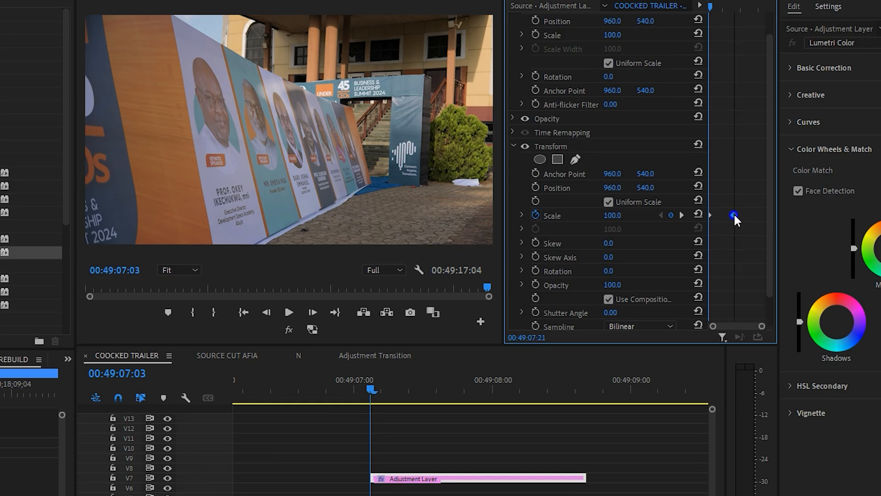
right_click(710, 213)
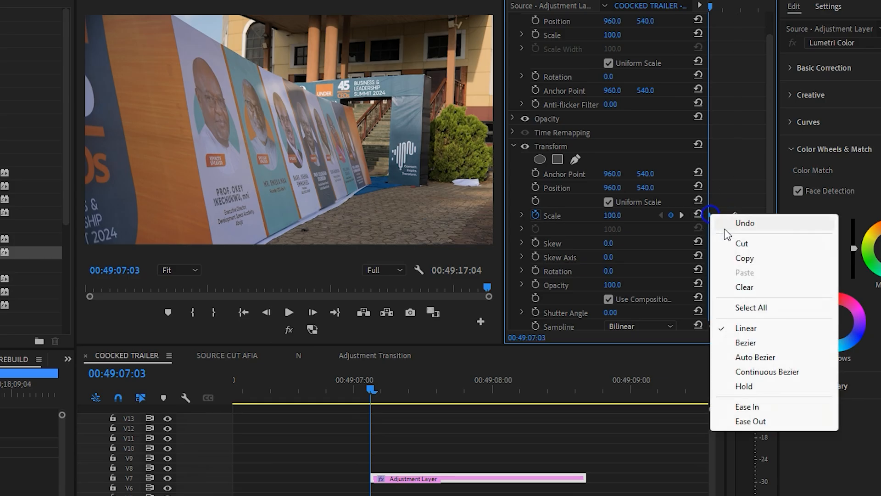
left_click(759, 423)
Play back the transition and scrub around the cut to check the Scale animation.
key("space")
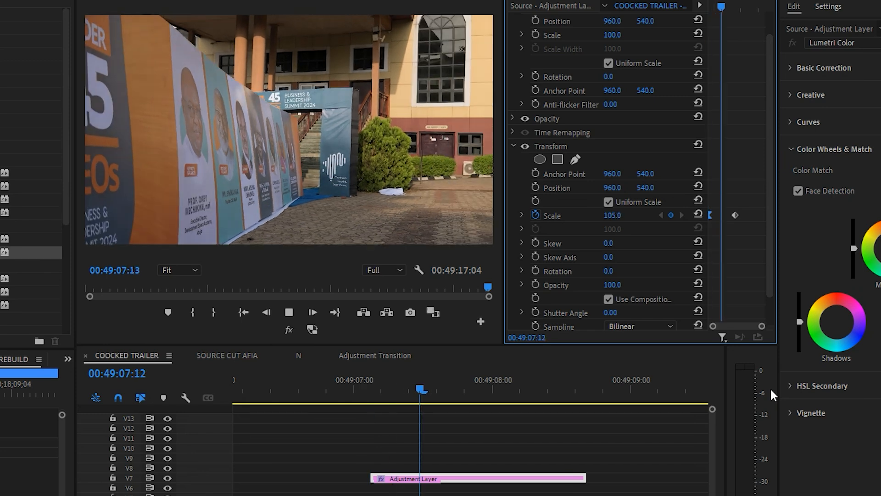
key("space")
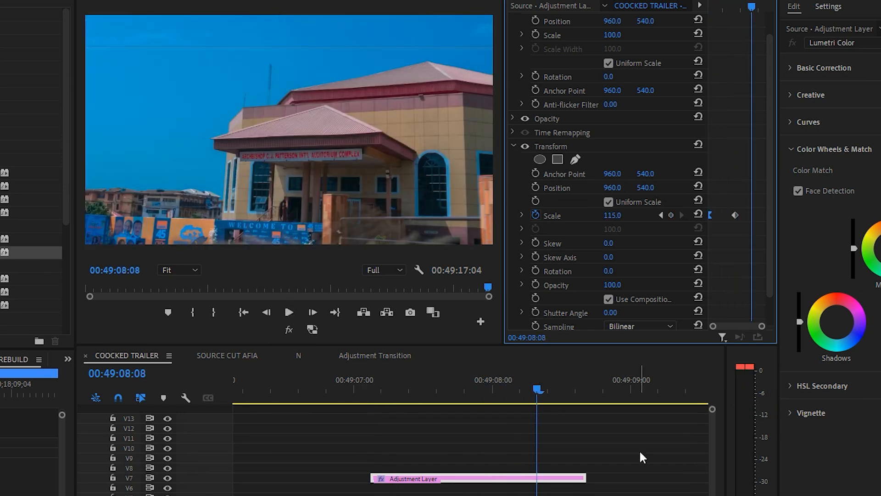
left_click(332, 378)
key("space")
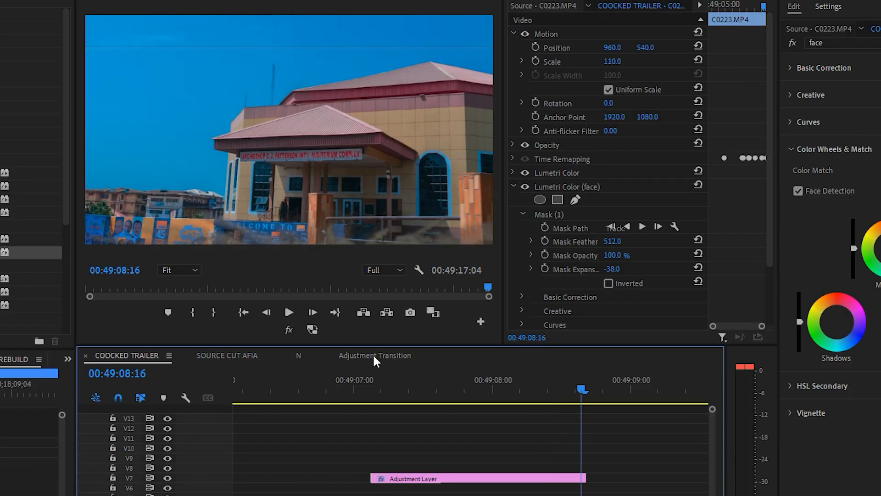
left_click_drag(482, 385, 504, 391)
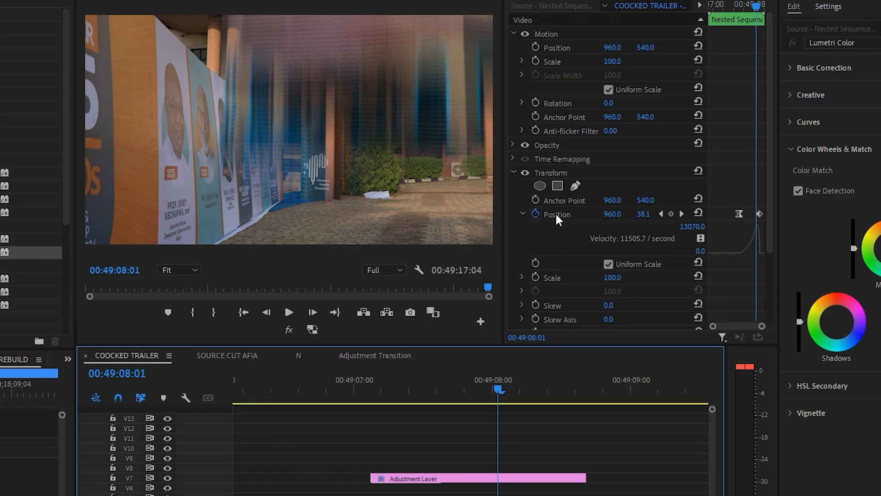
left_click_drag(757, 7, 746, 6)
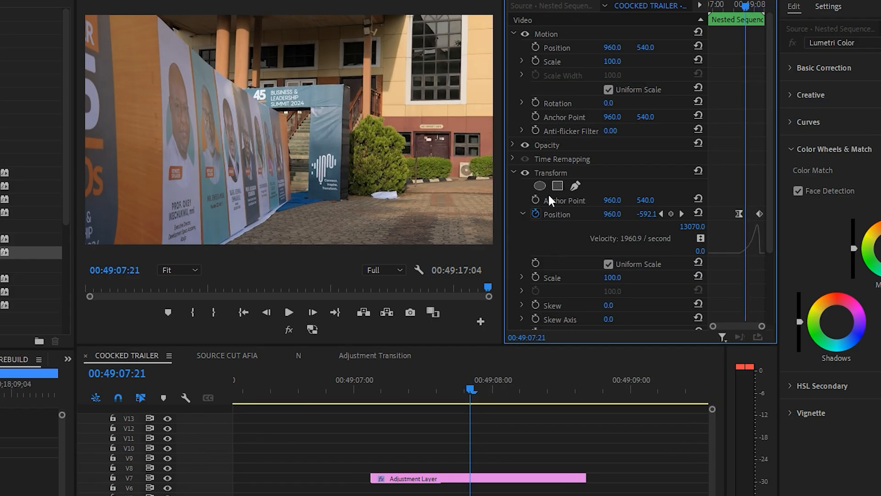
Expand track V7 and start animating the adjustment layer's Transform Position with a keyframe at 00:49:08:02.
left_click(502, 478)
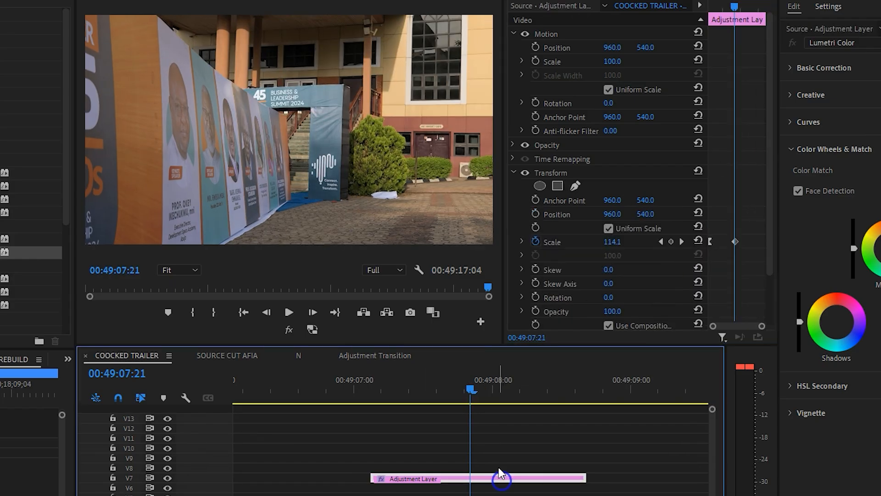
double_click(227, 479)
left_click_drag(736, 19, 744, 17)
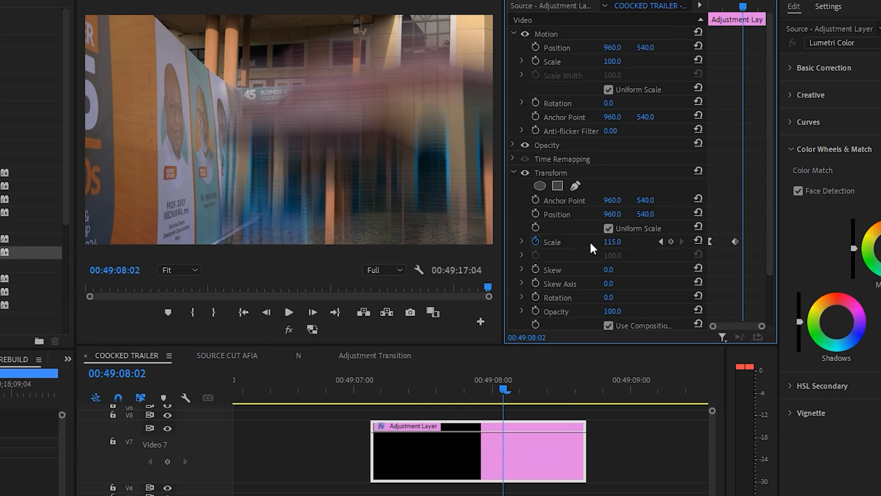
left_click(537, 212)
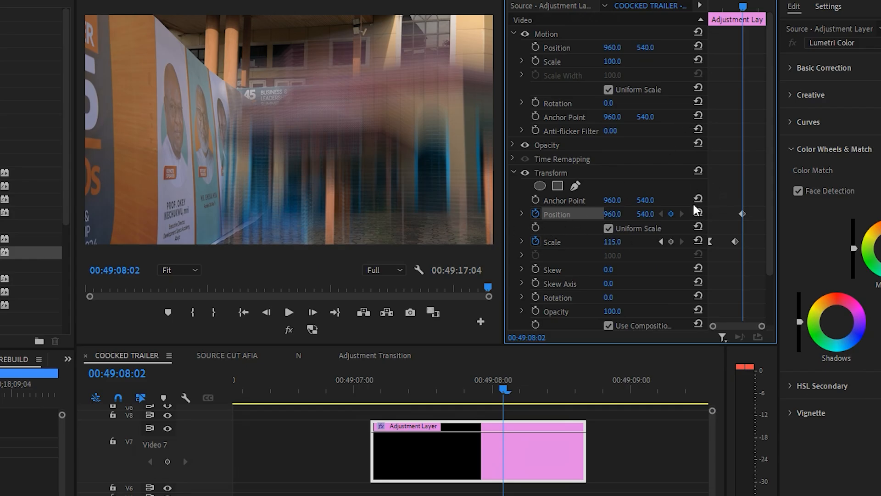
Keyframe the Transform vertical Position at 614 at 00:49:08:04 and at 514 one frame later.
key("Right")
key("Right")
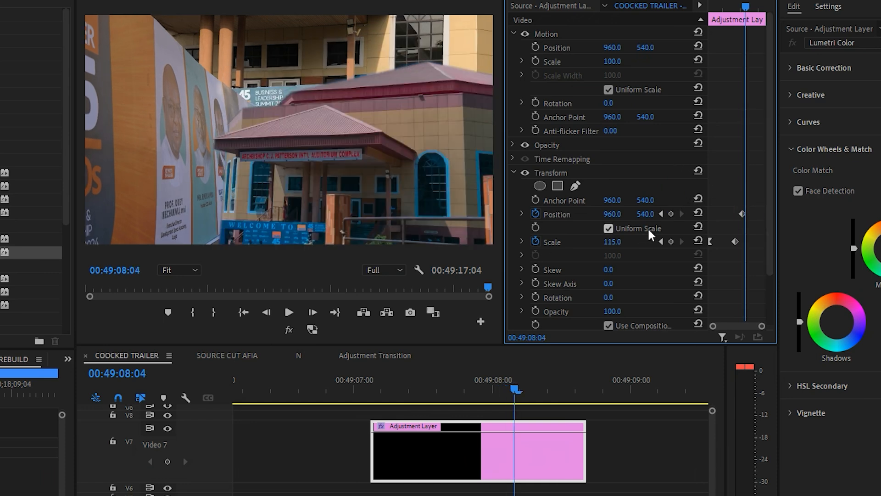
left_click_drag(645, 218, 680, 218)
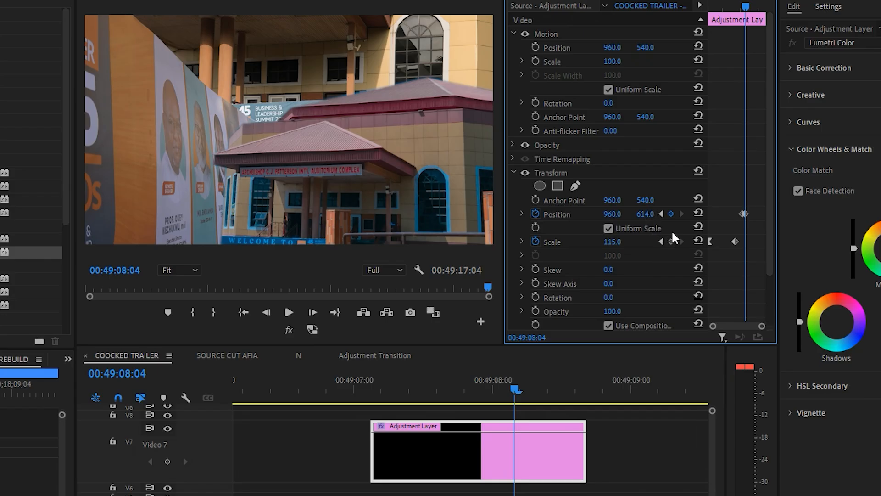
key("Right")
mouse_move(645, 214)
left_mouse_down()
mouse_move(567, 214)
mouse_move(651, 214)
left_mouse_up()
key("Right")
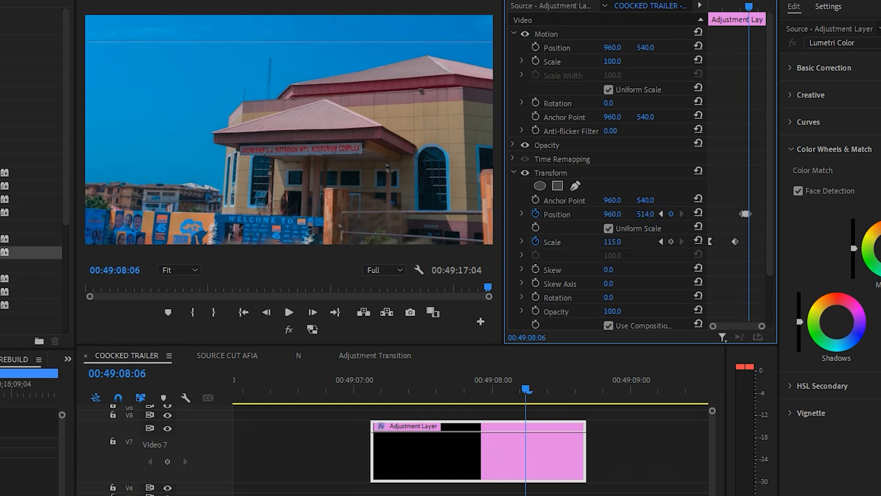
Set the Transform vertical Position to 536 at 00:49:08:06, after trying 550.
left_click_drag(647, 214, 651, 214)
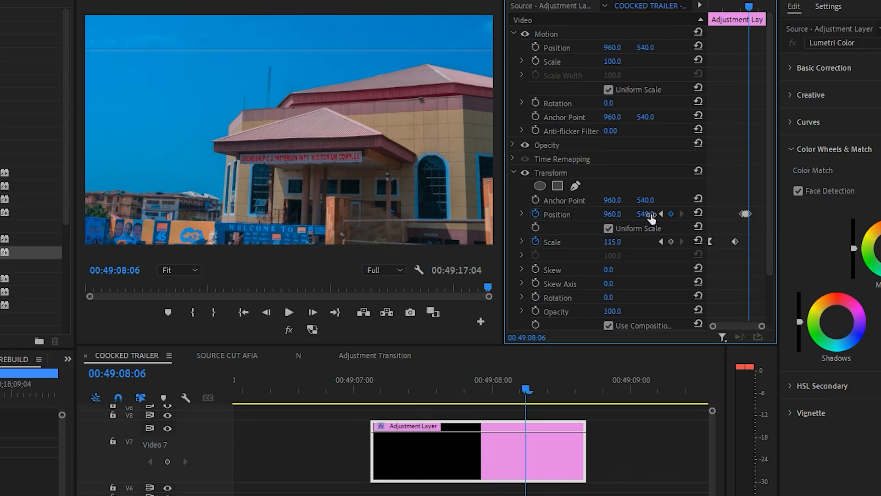
left_click(651, 214)
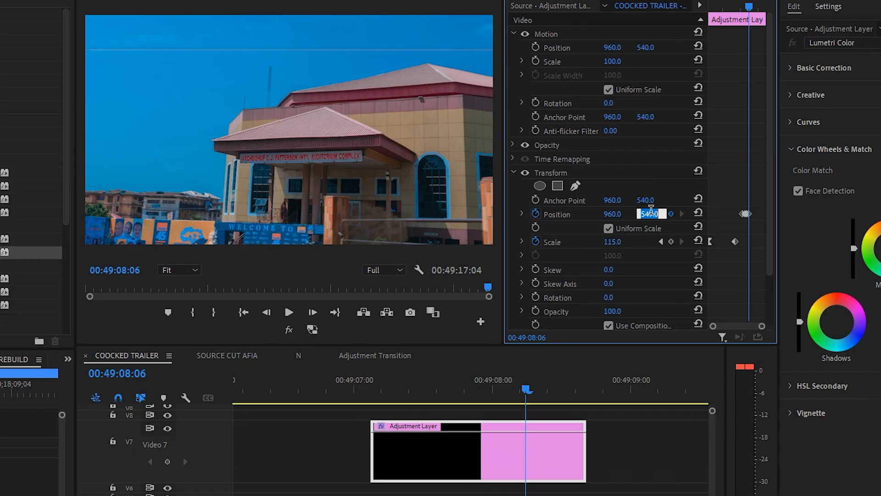
type("550")
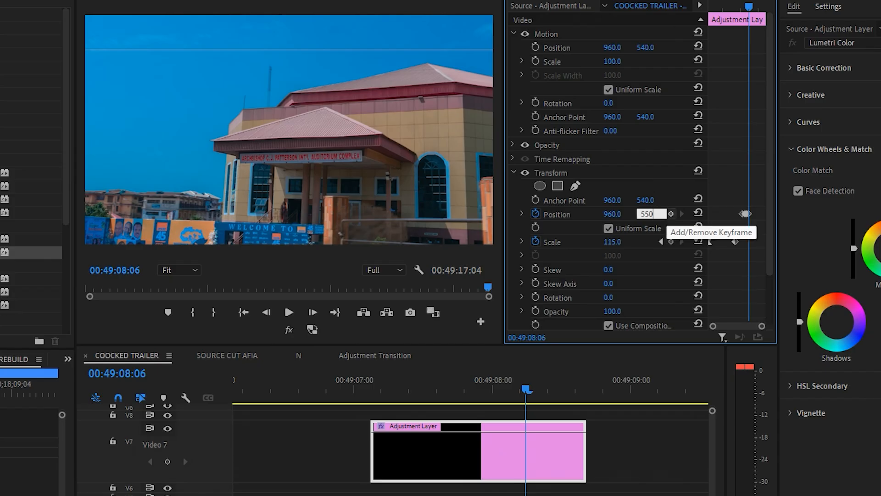
key("Return")
left_click_drag(648, 215, 652, 214)
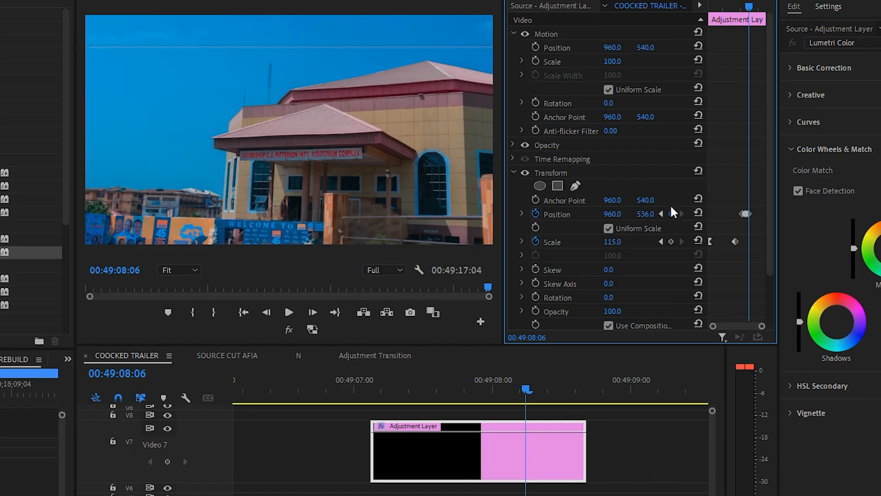
Keyframe the Transform vertical Position at 545 at 00:49:08:07 and reset the Position to its default at 00:49:08:08.
key("Right")
key("Right")
key("Left")
left_click(647, 214)
left_click_drag(647, 214, 650, 214)
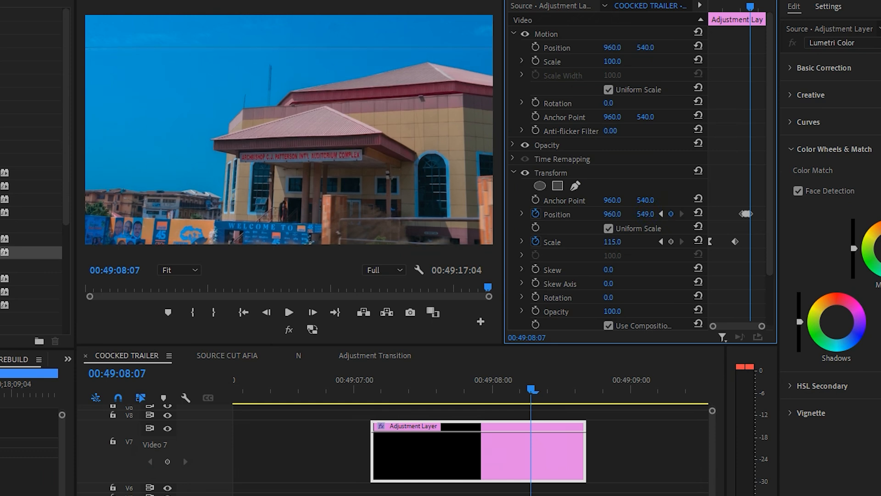
left_click_drag(654, 214, 652, 214)
key("Right")
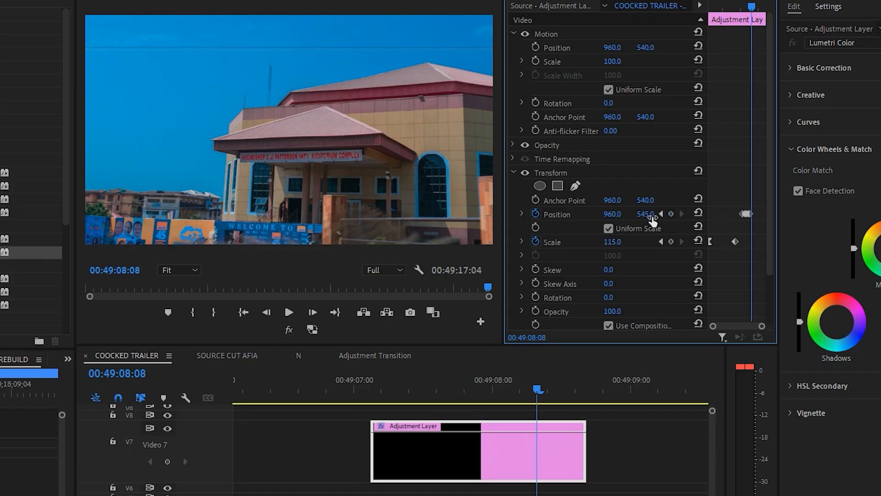
left_click(698, 214)
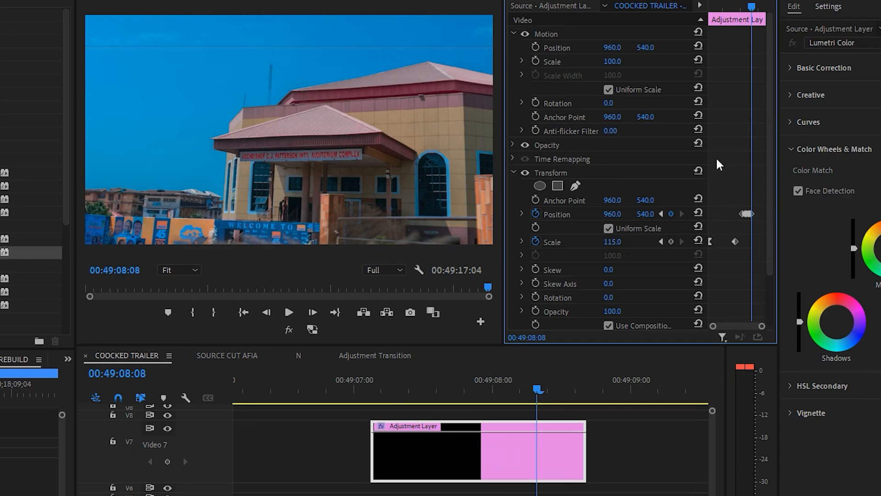
Play back the transition repeatedly and scrub across the cut to review the Scale and Position shake.
left_click(413, 384)
key("space")
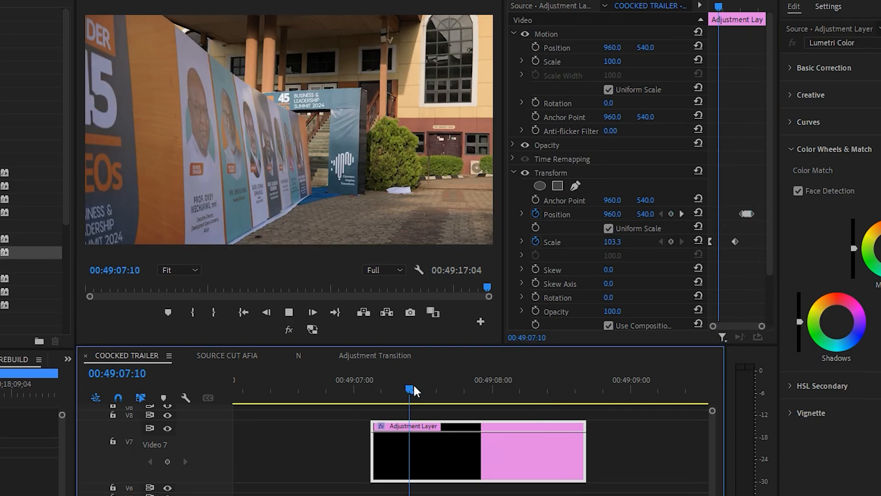
left_click_drag(447, 384, 468, 373)
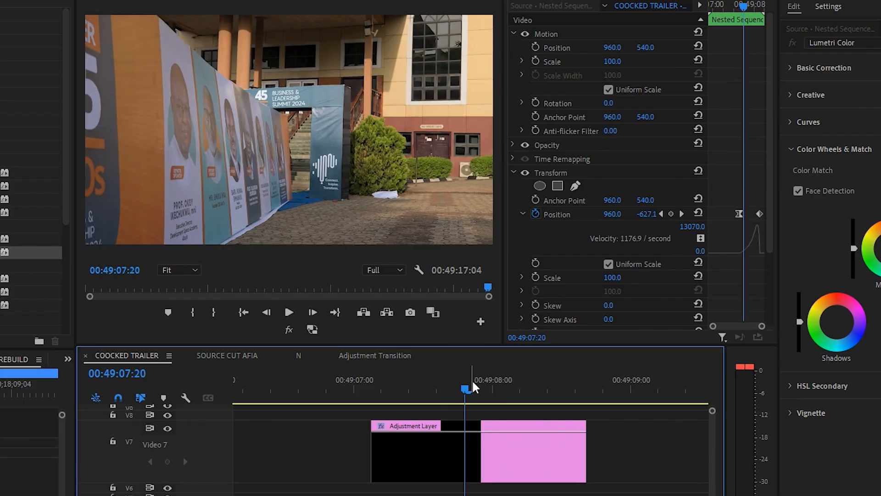
key("space")
left_click(479, 384)
left_click(497, 460)
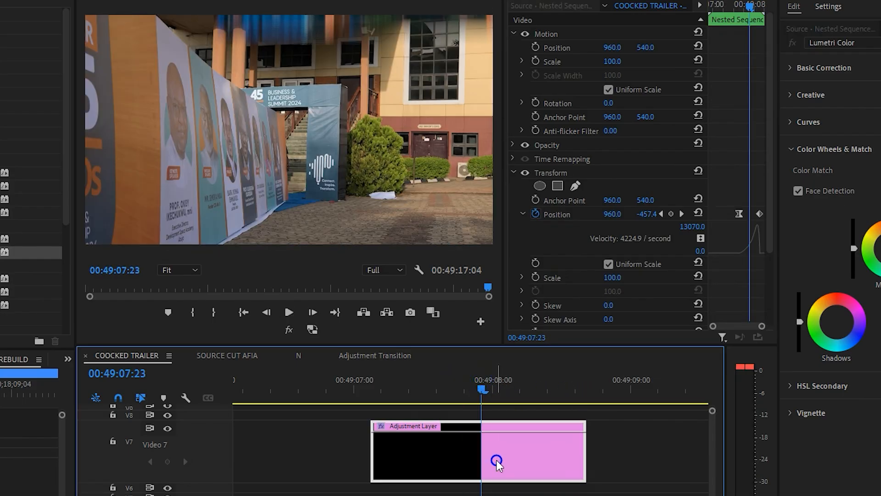
left_click(461, 383)
key("space")
left_click_drag(468, 392, 520, 408)
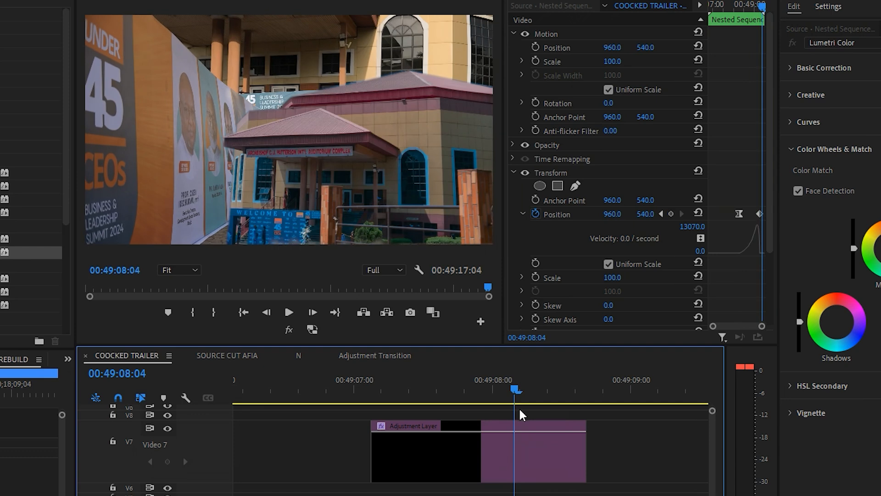
Select the adjustment layer on V7 and place the playhead at 00:49:07:22.
key("Left")
key("Left")
key("Left")
left_click(513, 448)
left_click(467, 386)
key("space")
left_click(476, 379)
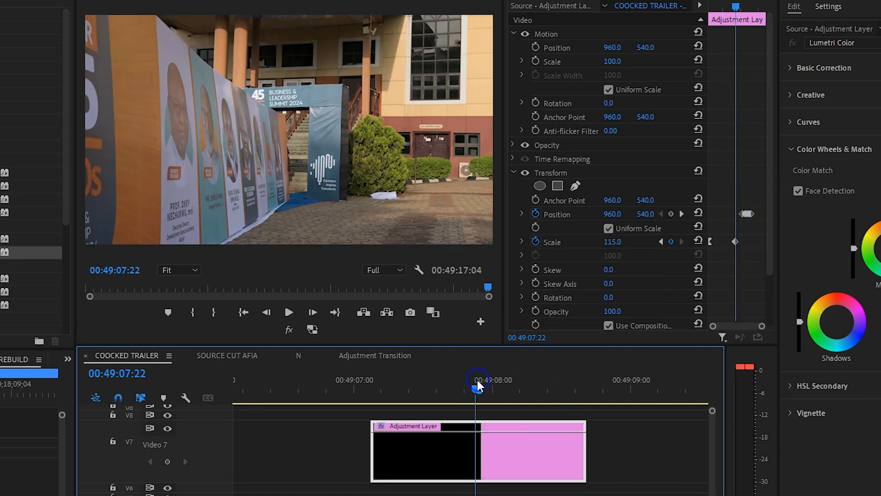
left_click(745, 40)
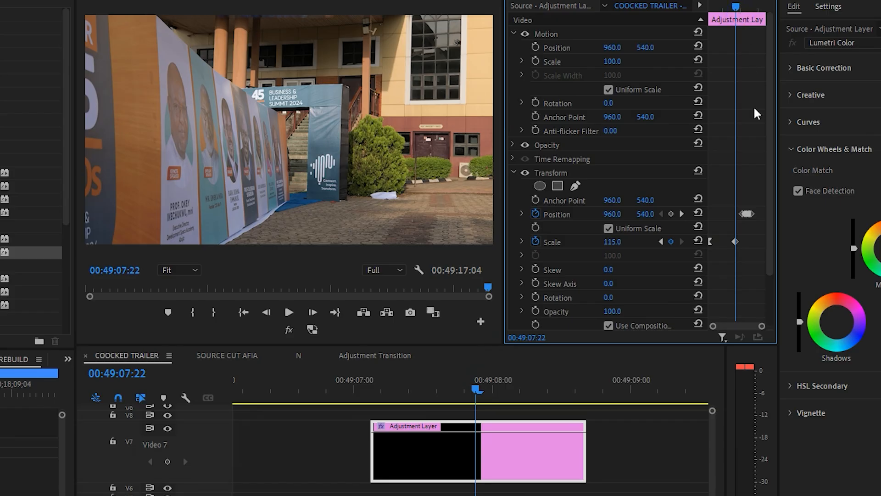
key("equal")
key("equal")
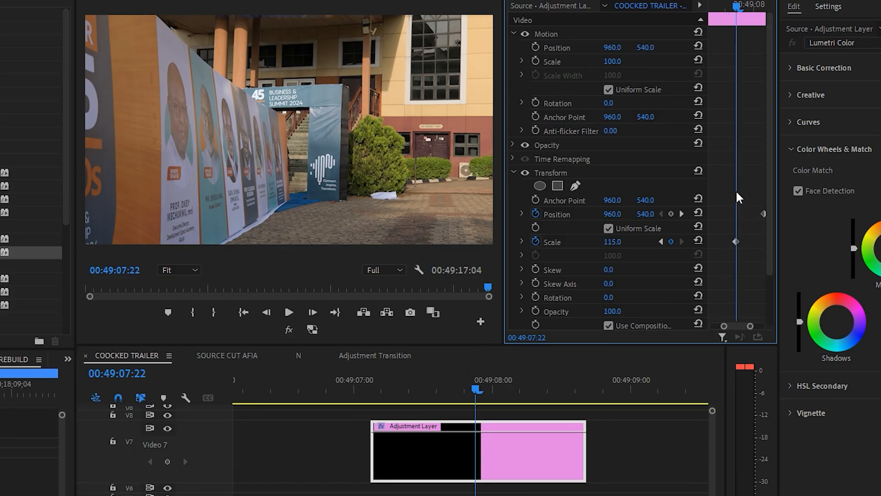
scroll(738, 197, "down", 1)
left_click_drag(734, 325, 779, 325)
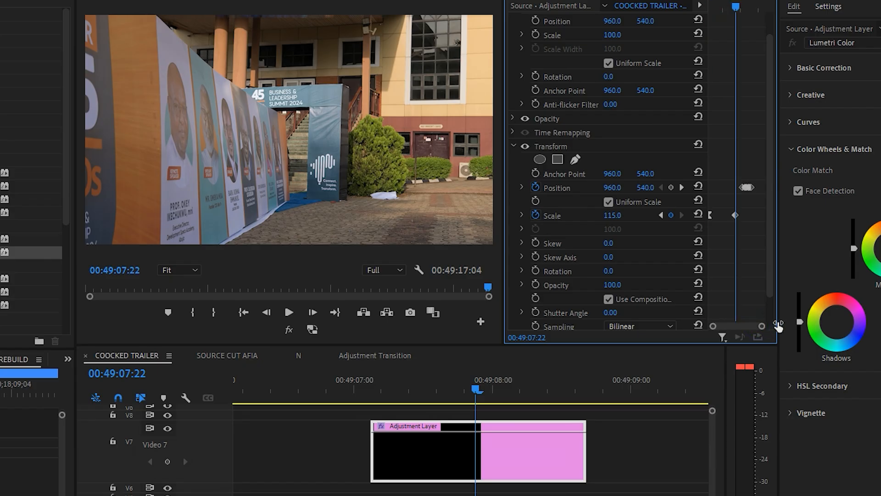
Set the adjustment layer's Transform vertical Position to 582.5 at 00:49:08:03.
key("Right")
key("Right")
key("Right")
key("Right")
key("Right")
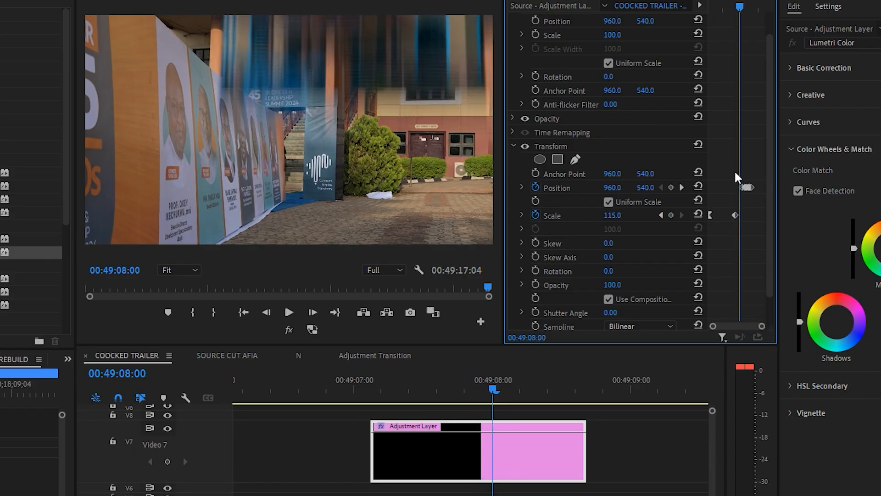
key("equal")
key("equal")
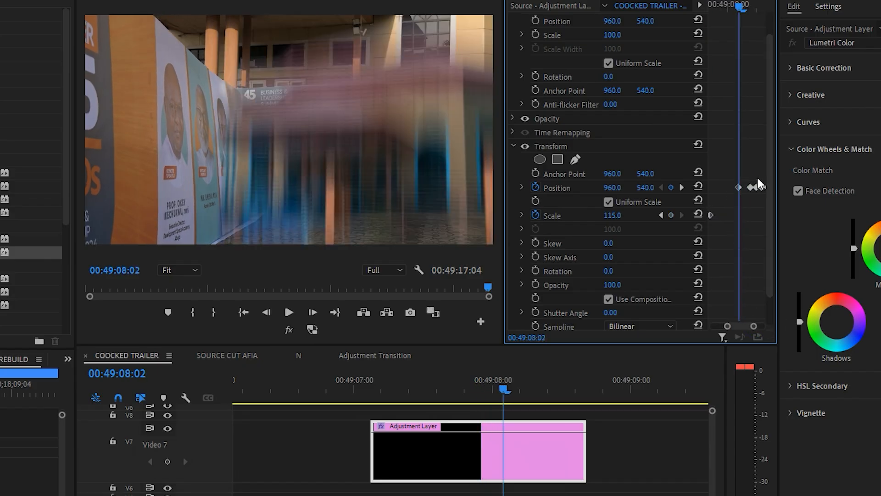
scroll(749, 117, "down", 1)
left_click_drag(744, 12, 747, 8)
left_click(646, 174)
type("637.5")
key("Return")
left_click_drag(646, 175, 649, 173)
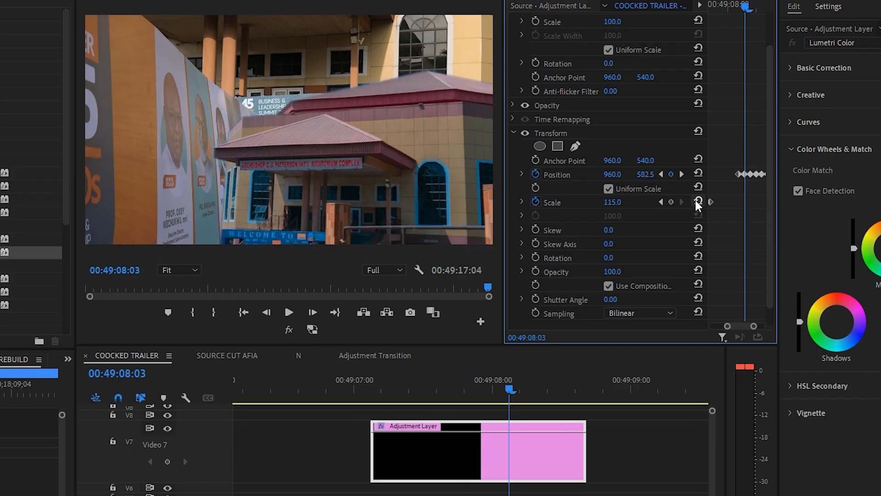
Check the Position keyframe at 00:49:08:04 and play back the transition across the cut.
key("Right")
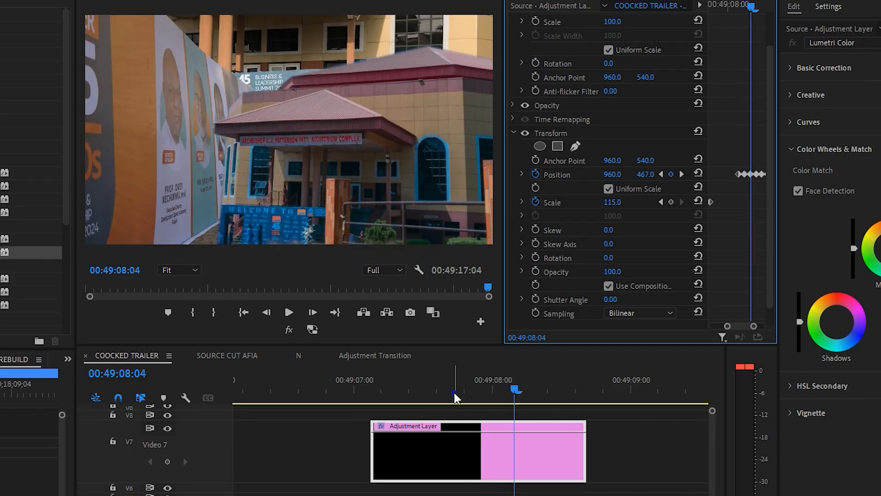
left_click(454, 393)
scroll(422, 434, "down", 2)
key("space")
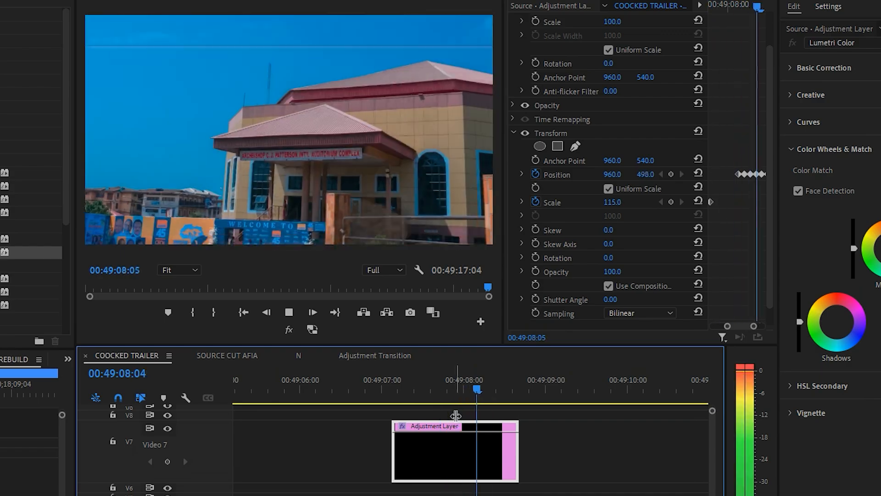
key("space")
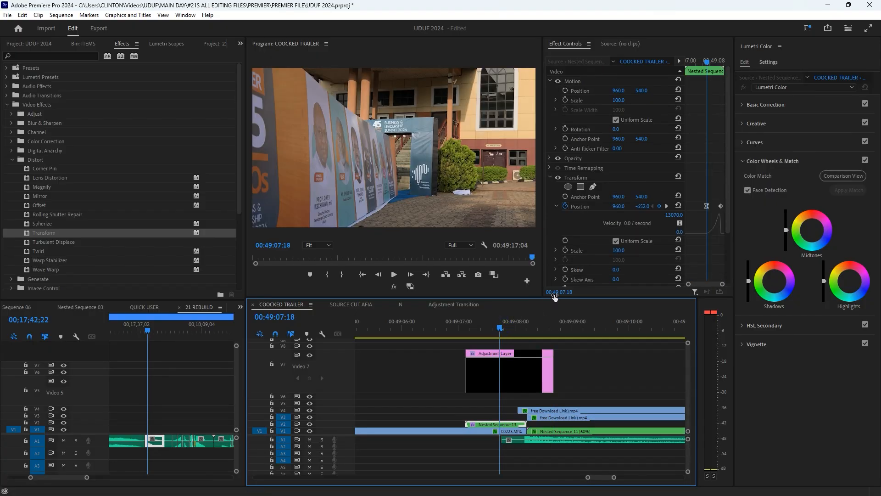
Disable Use Composition's Shutter Angle in the adjustment layer's Transform effect and set the Shutter Angle to 251.
scroll(689, 238, "down", 3)
left_click_drag(508, 333, 525, 340)
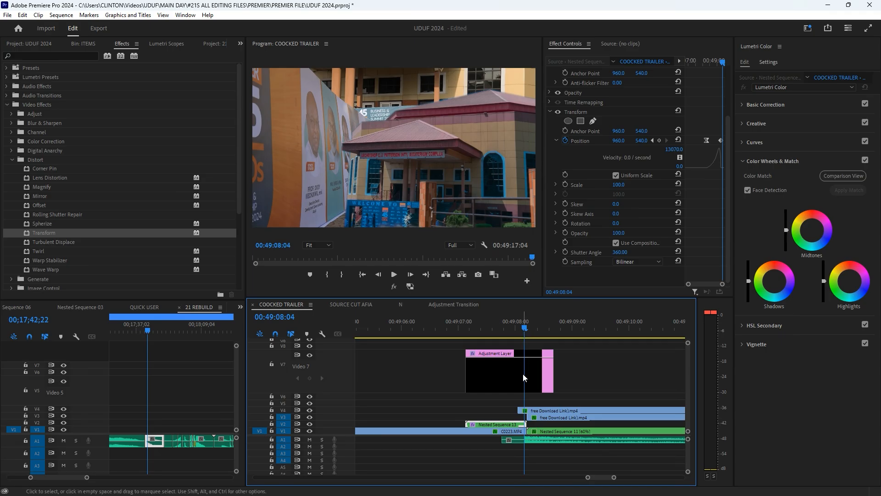
left_click(525, 377)
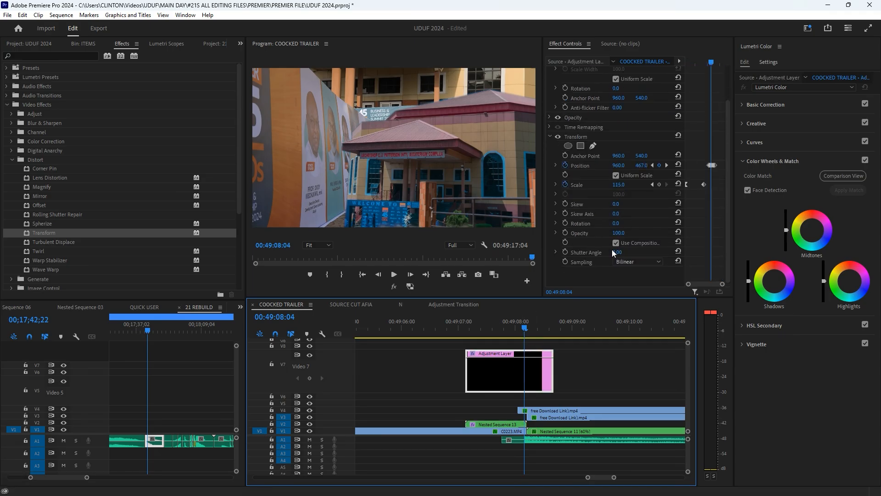
key("grave")
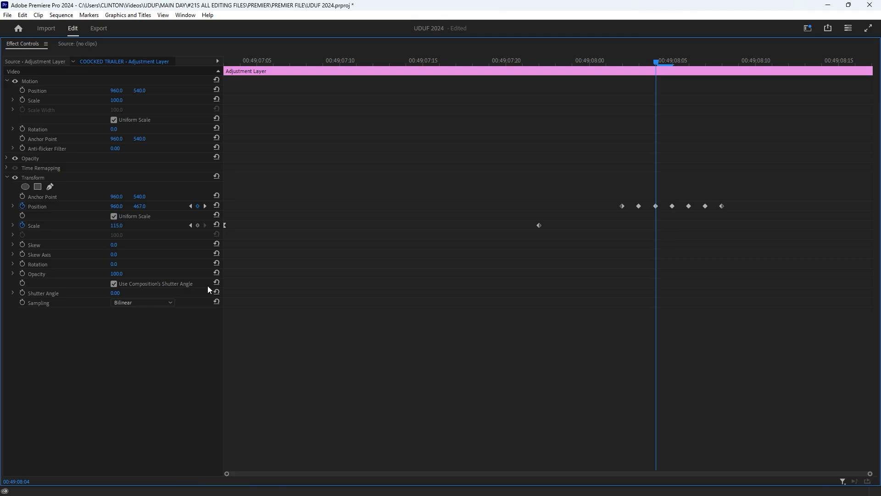
key("grave")
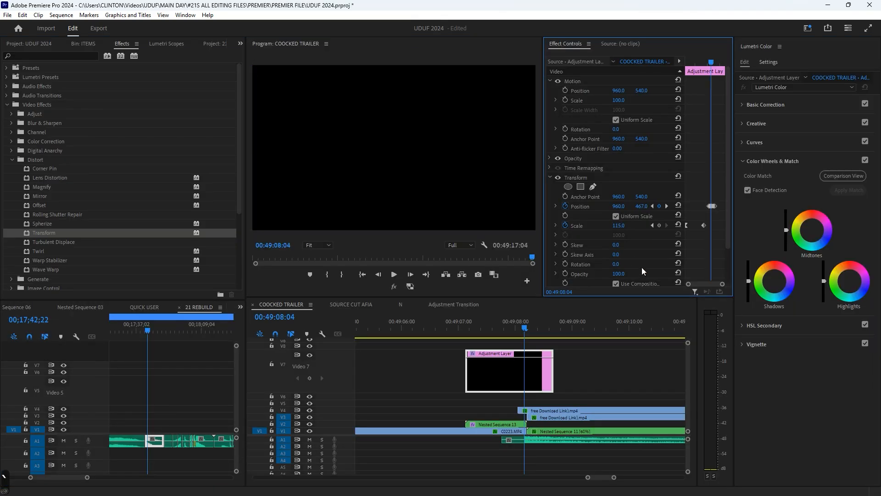
scroll(623, 265, "down", 1)
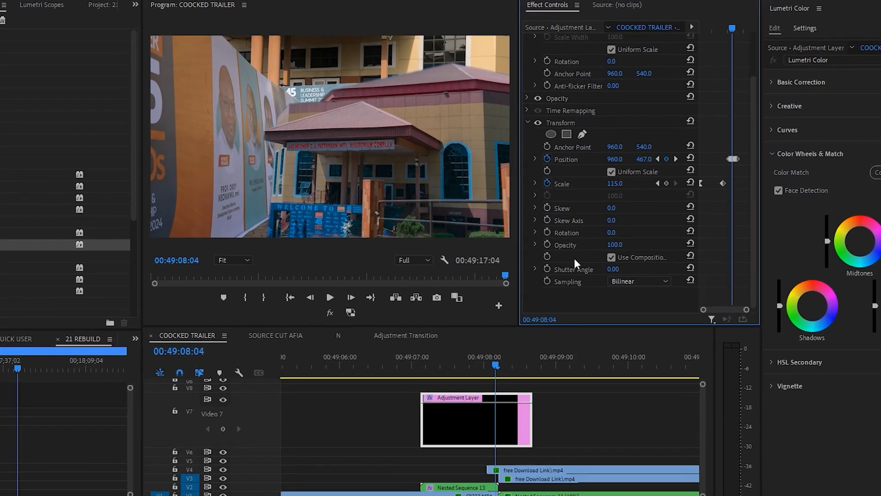
left_click(610, 261)
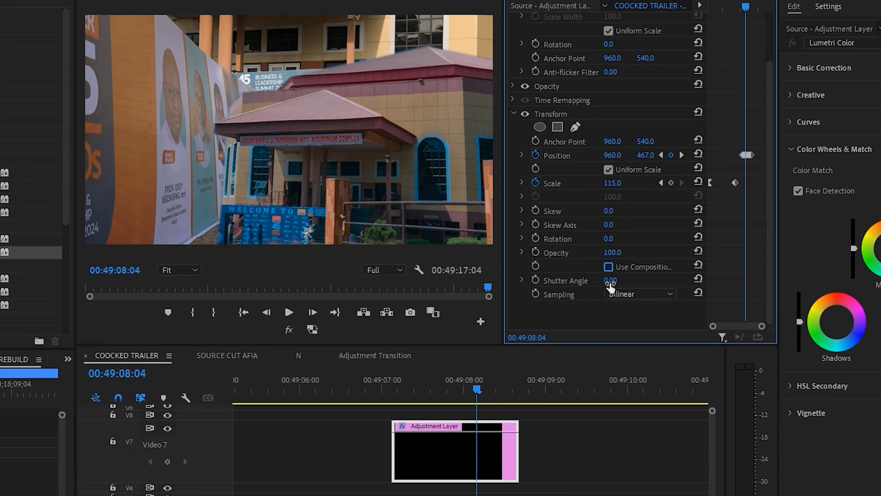
mouse_move(609, 281)
left_mouse_down()
mouse_move(707, 281)
mouse_move(621, 286)
left_mouse_up()
left_click_drag(620, 280, 737, 280)
Play back and scrub across the cut to review the transition with its motion blur.
left_click(434, 388)
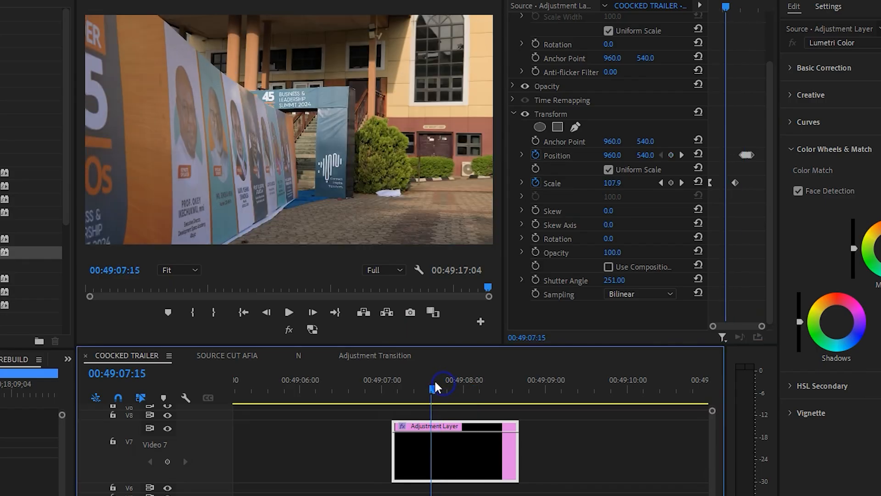
key("space")
left_click_drag(457, 385, 422, 383)
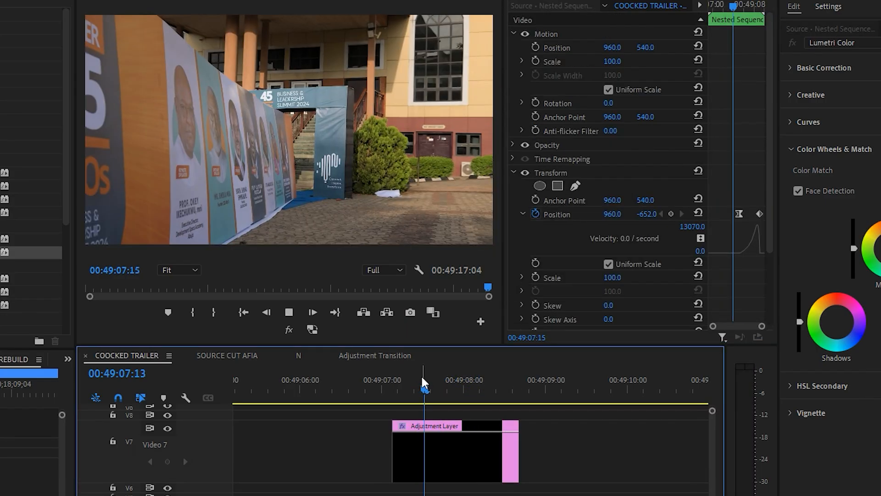
left_click(465, 370)
left_click(474, 366)
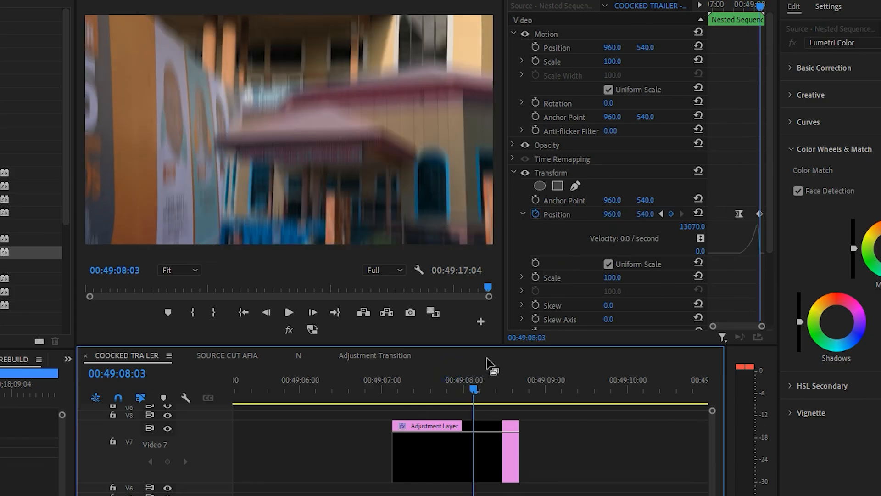
left_click_drag(465, 370, 486, 369)
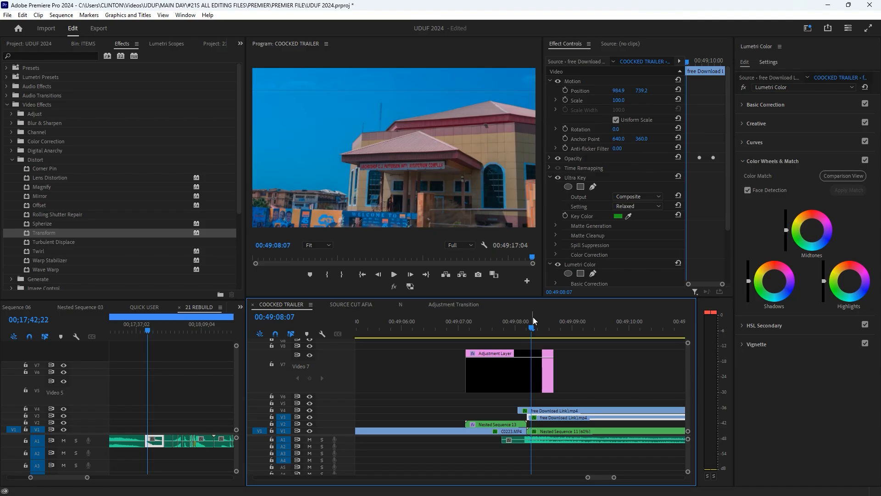
left_click_drag(533, 317, 510, 324)
key("space")
key("space")
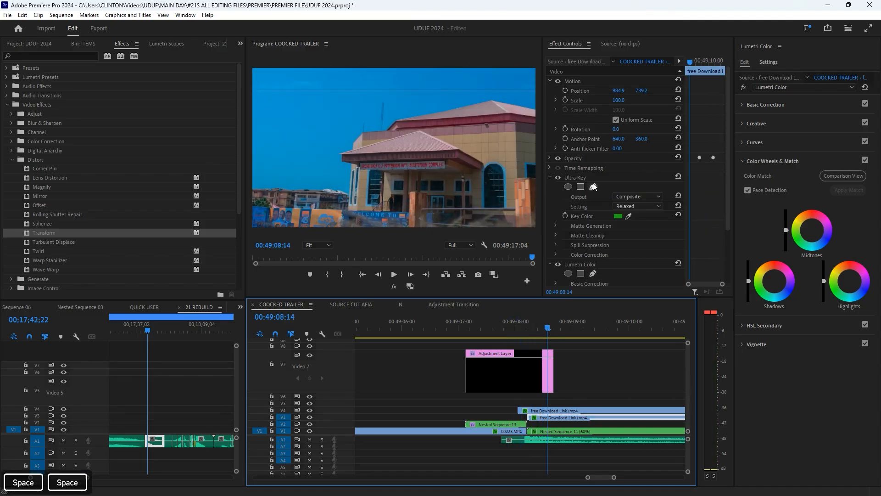
mouse_move(515, 329)
left_mouse_down()
mouse_move(493, 328)
mouse_move(534, 332)
mouse_move(523, 338)
left_mouse_up()
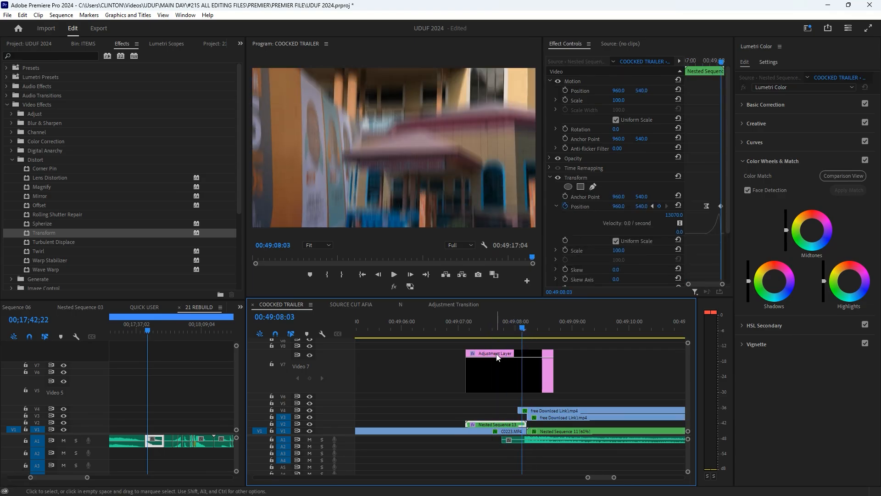
scroll(497, 354, "down", 3)
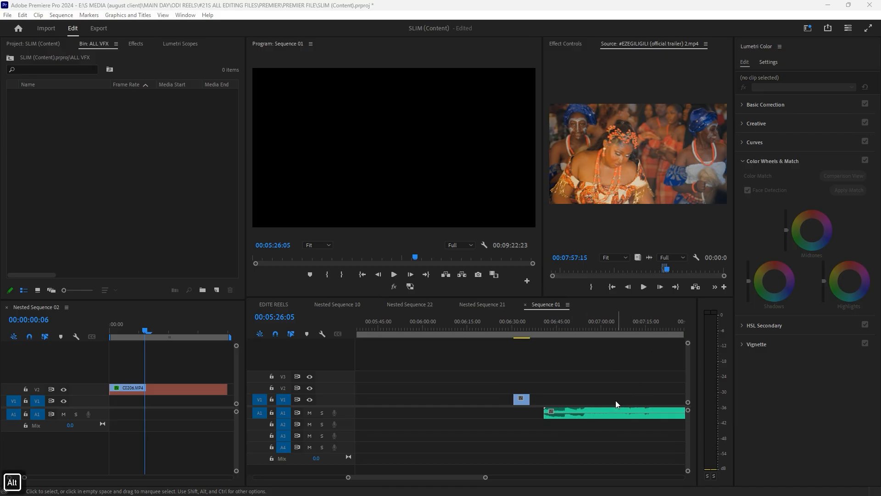
Play the music track in Sequence 01 from 00:07:07:13 to listen for a suitable section.
scroll(600, 388, "up", 2)
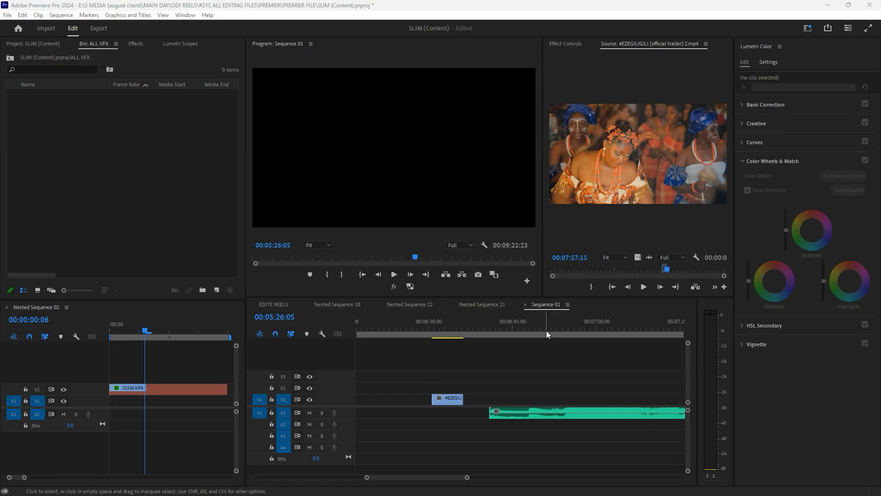
scroll(548, 327, "down", 3)
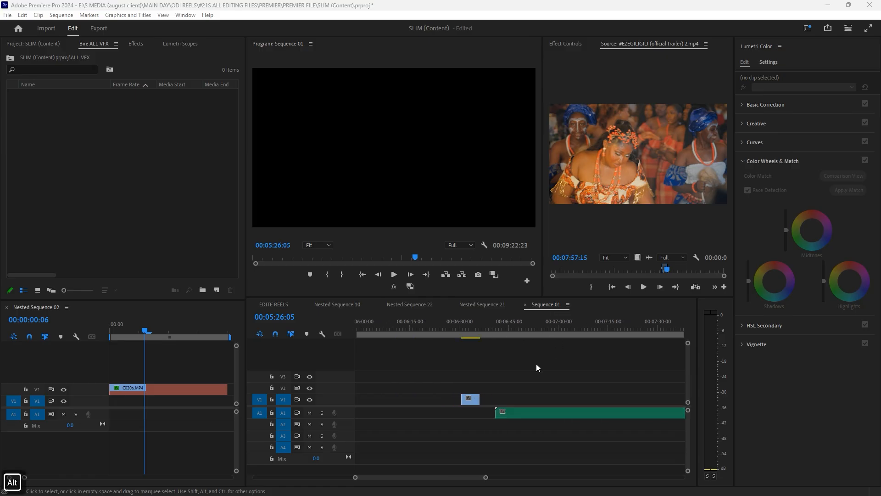
left_click(532, 327)
scroll(547, 341, "up", 1)
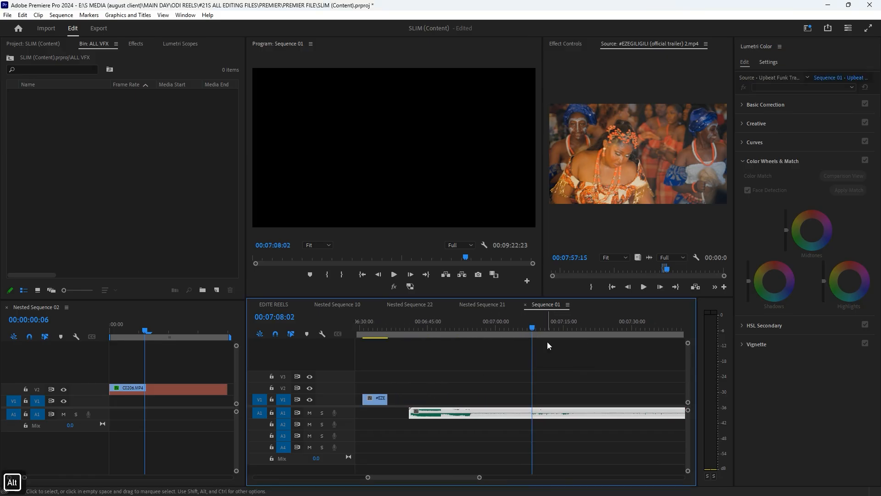
left_click(532, 327)
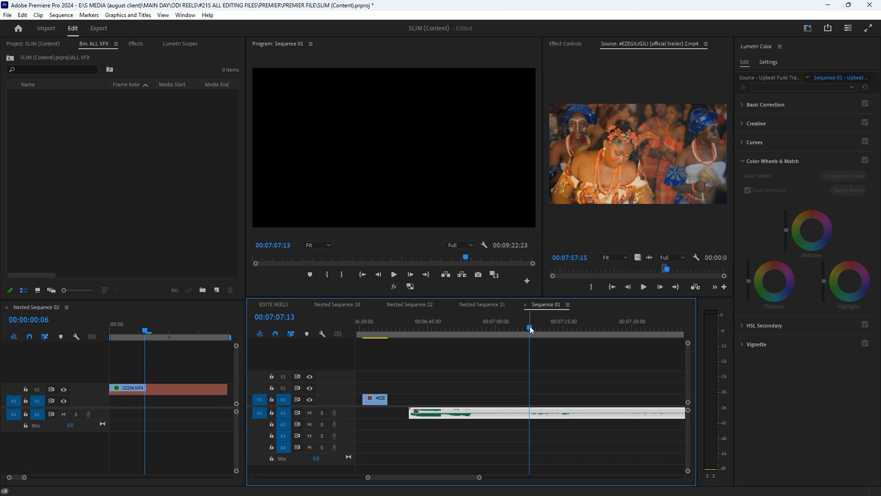
key("space")
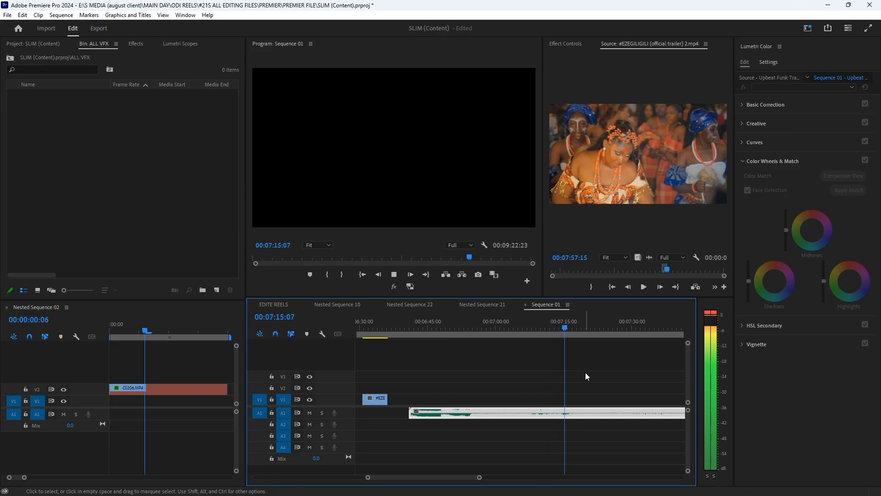
key("space")
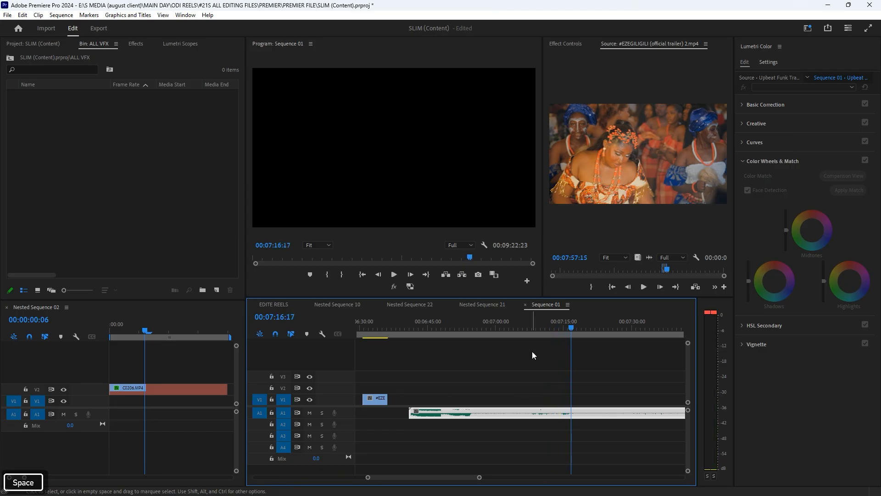
Move the #EZEGILIGILI (official trailer) 2.mp4 clip on V1 to start at about 00:07:11:21 over the music, and play it back.
scroll(566, 363, "up", 2)
left_click_drag(485, 395, 561, 399)
scroll(562, 378, "up", 2)
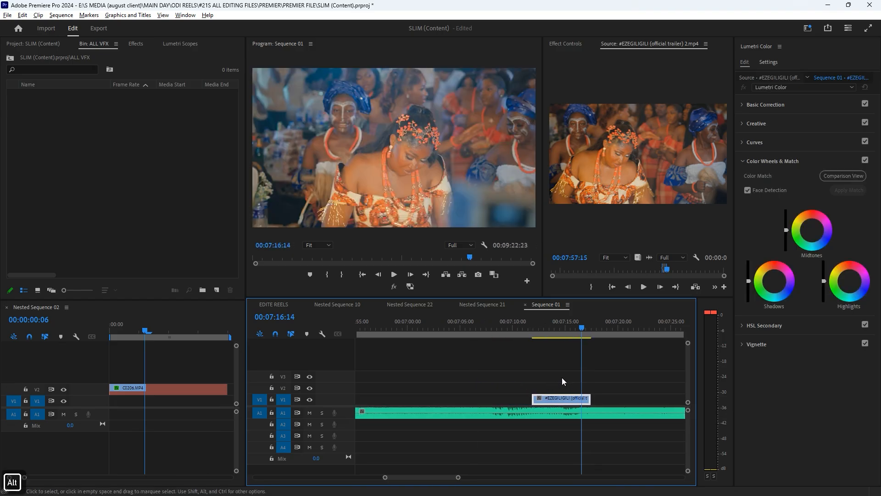
key("shift")
left_click(533, 324)
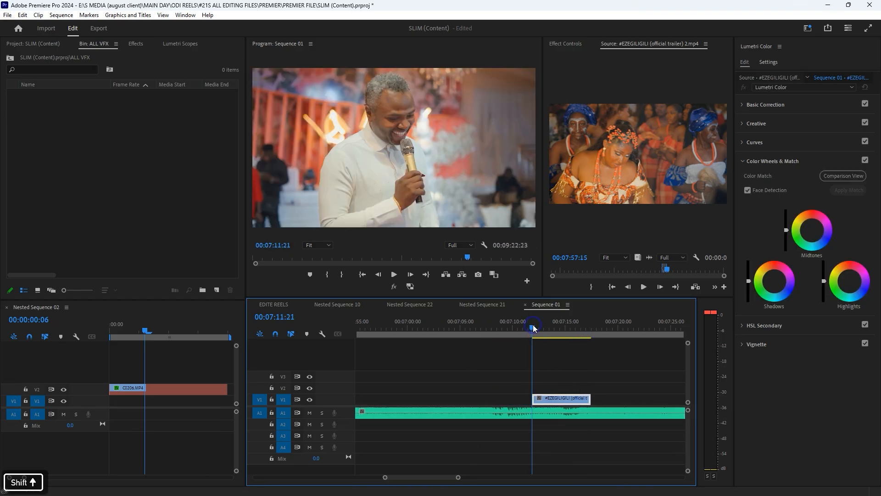
key("space")
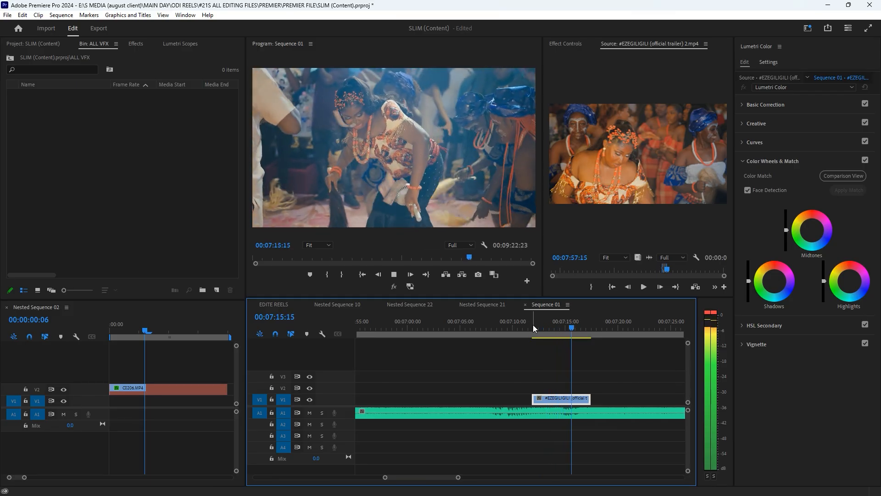
key("space")
Extend the start of the trailer clip on V1 back to just before 00:07:11:00 over the music.
scroll(612, 383, "up", 2)
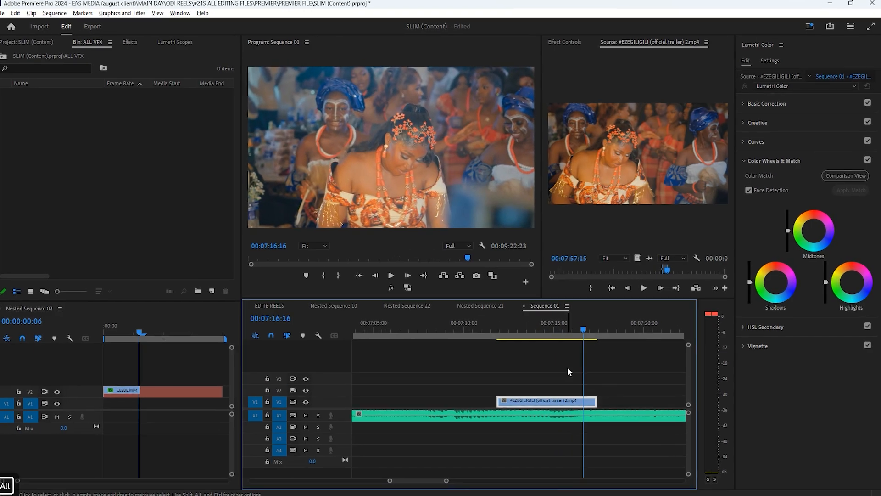
left_click(510, 327)
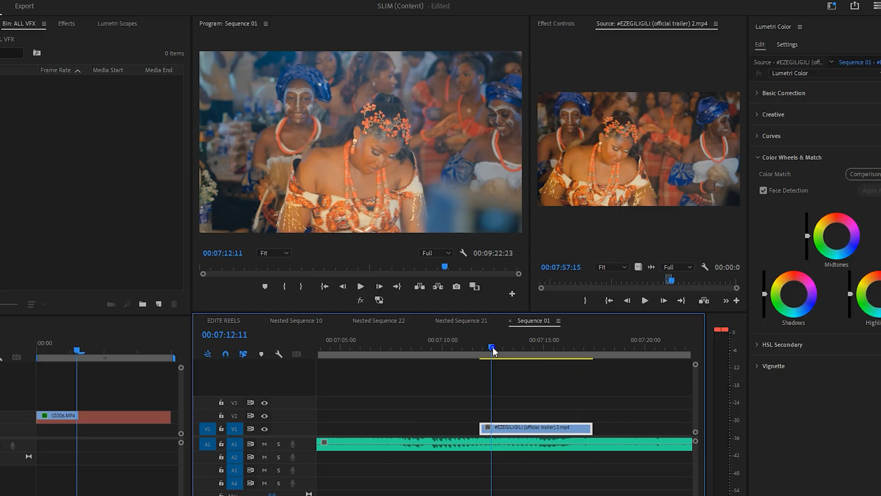
key("Left")
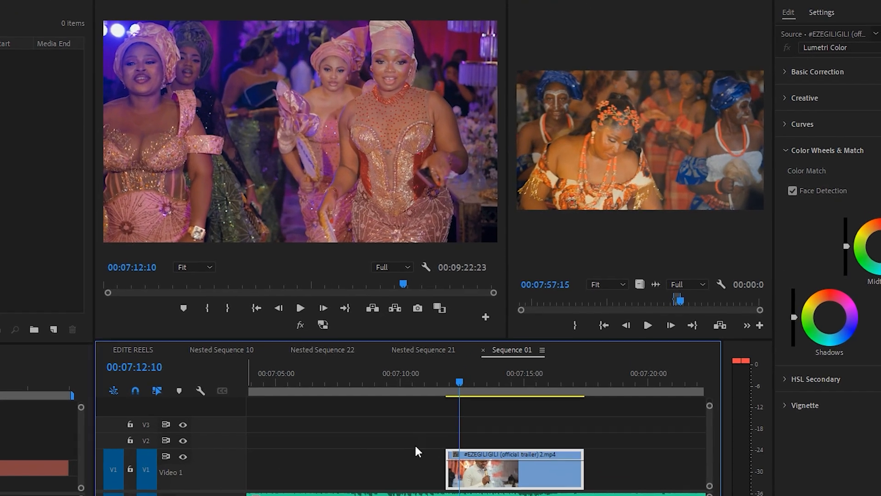
scroll(416, 445, "up", 1)
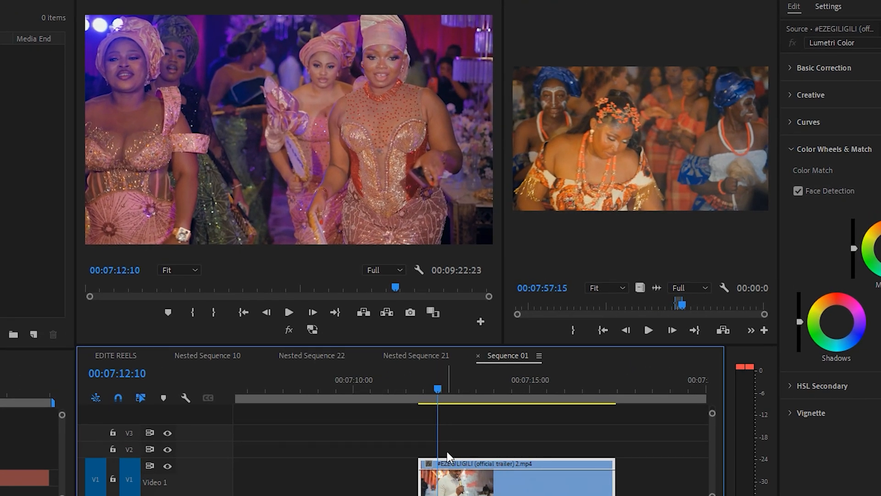
left_click_drag(416, 489, 385, 490)
Play back the extended trailer clip with the music to check how the shots fall on the beats.
left_click(390, 383)
key("space")
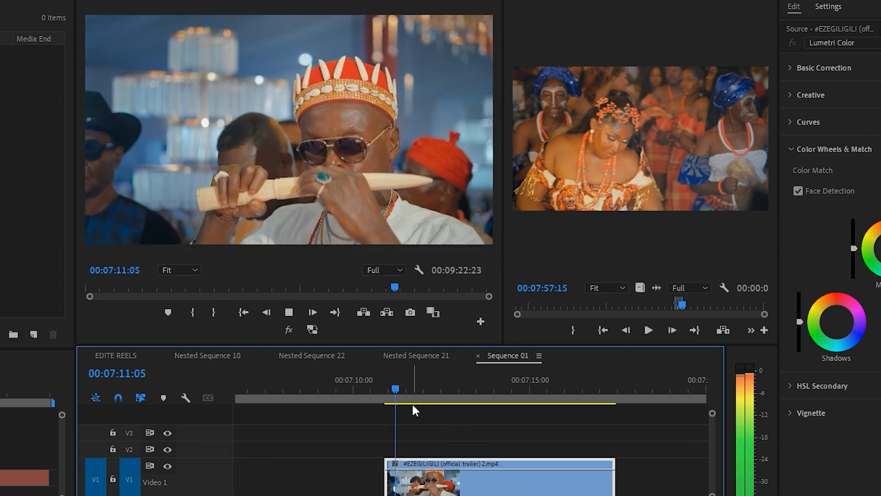
key("space")
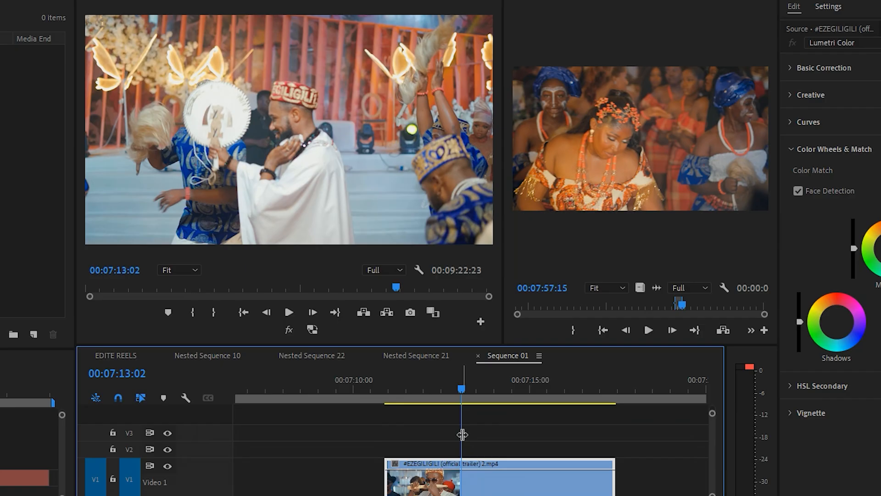
key("space")
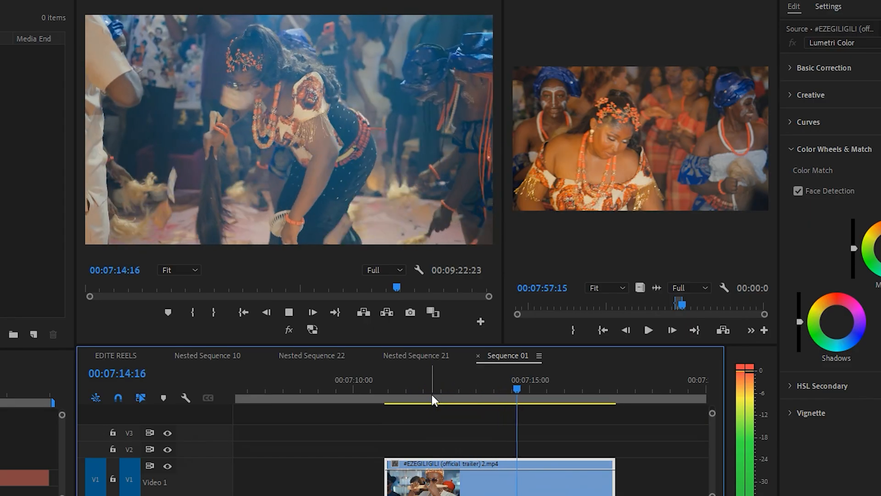
key("space")
Extend the trailer clip's start further back to 00:07:10:13 and bring the playhead to that start.
left_click_drag(459, 395, 424, 399)
scroll(361, 433, "up", 2)
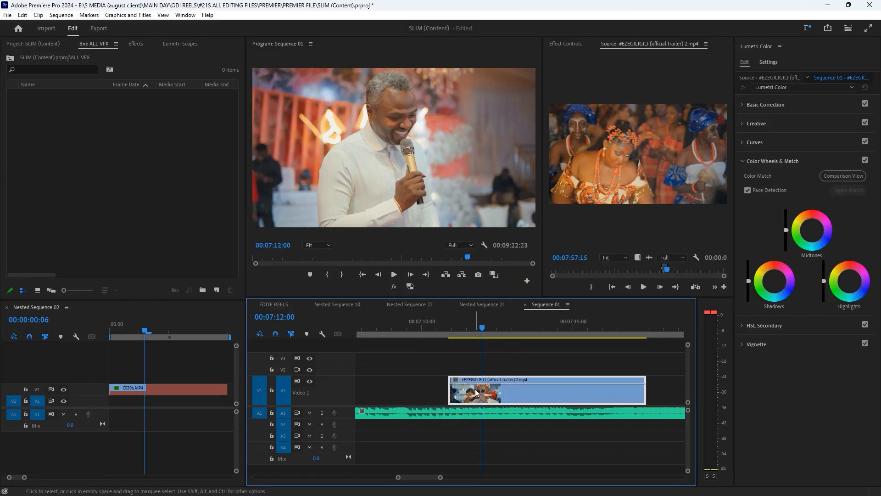
scroll(458, 390, "down", 1)
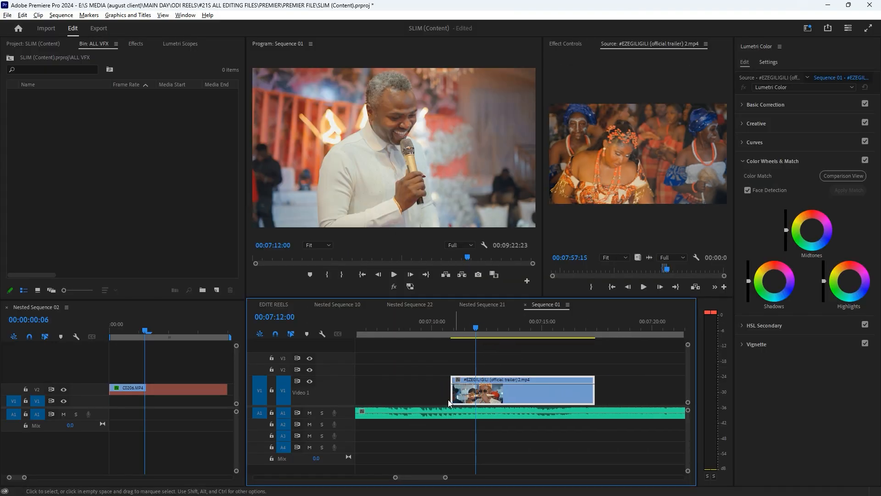
left_click_drag(448, 400, 443, 393)
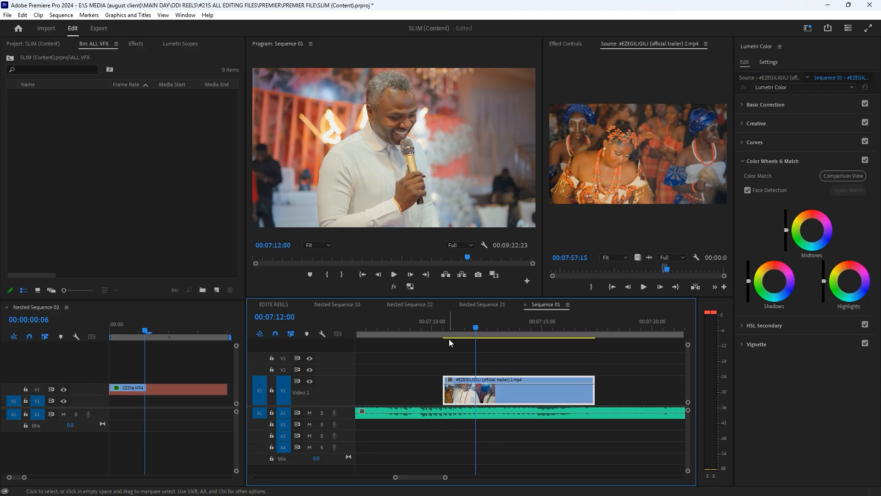
key("shift+Up")
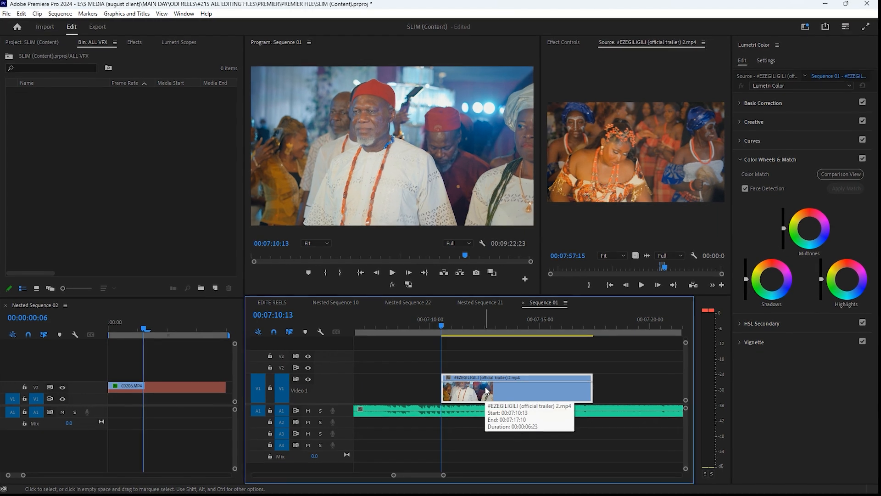
Try adding a marker at 00:07:10:13 without the trailer clip selected.
left_click(456, 327)
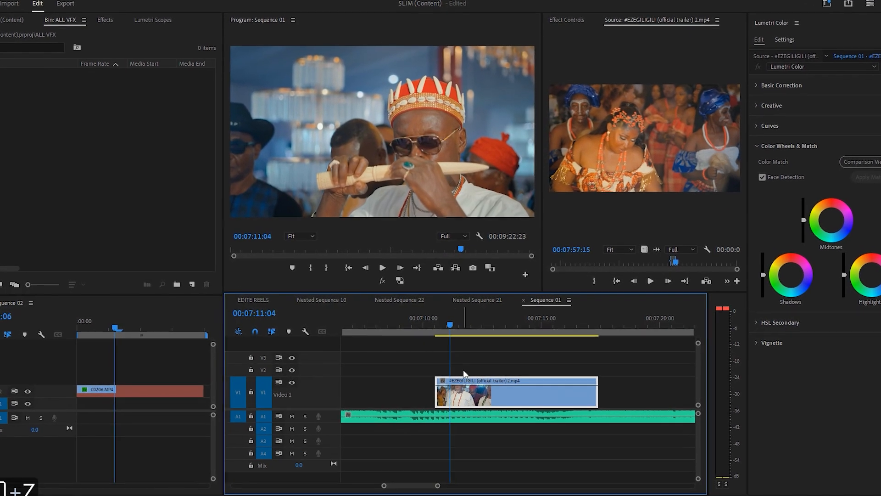
left_click(435, 321)
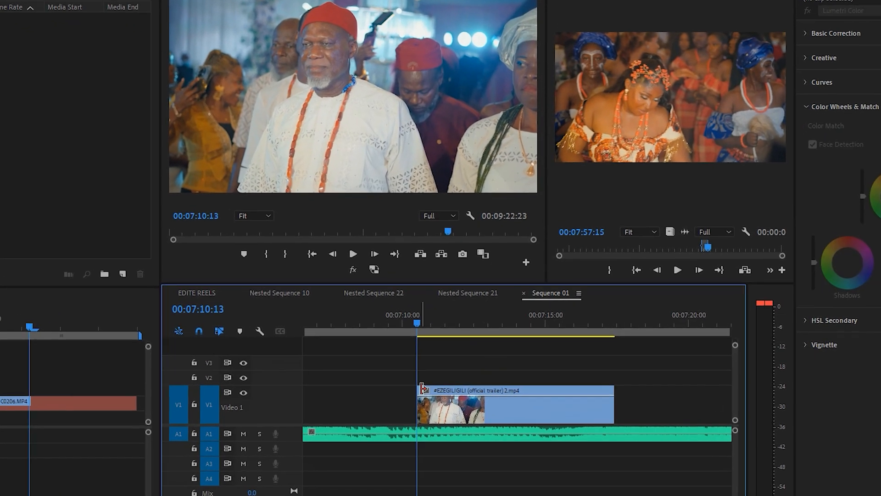
key("m")
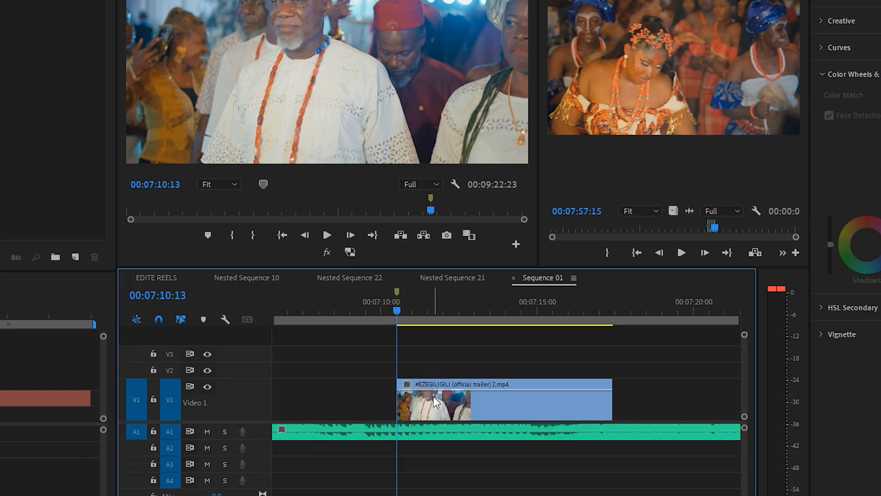
key("ctrl+z")
Select the trailer clip and mark the music beats on it while playing from 00:07:10:00, between about 00:07:13:08 and 00:07:16:09.
left_click(438, 413)
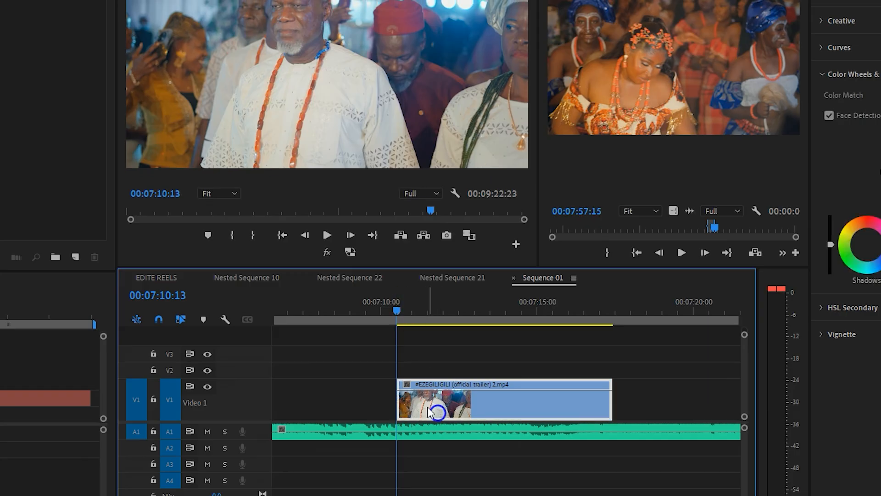
left_click_drag(390, 313, 380, 313)
left_click(448, 389)
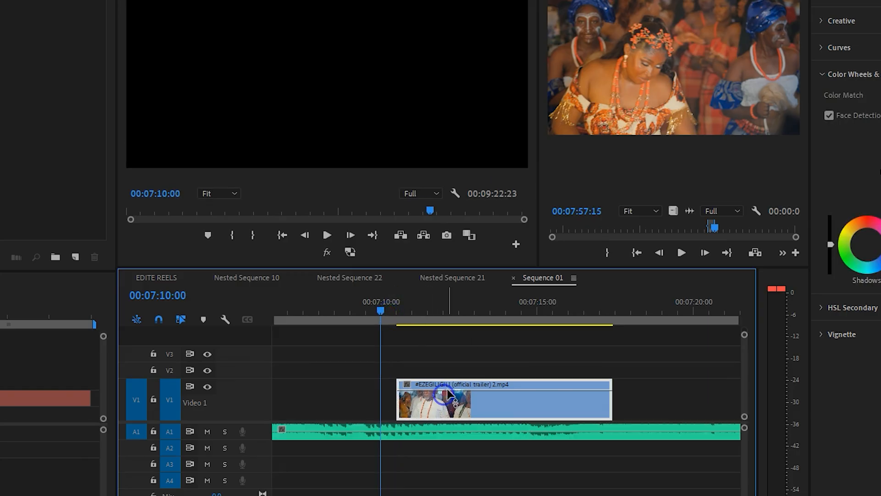
key("space")
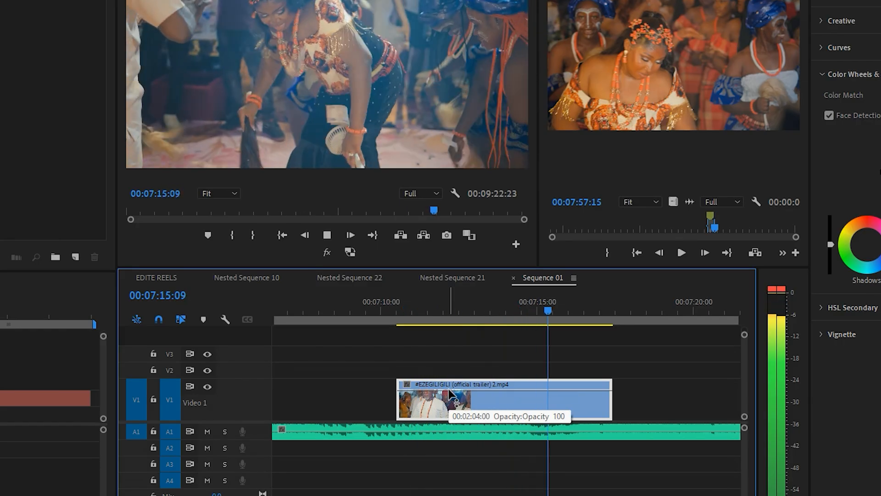
key("space")
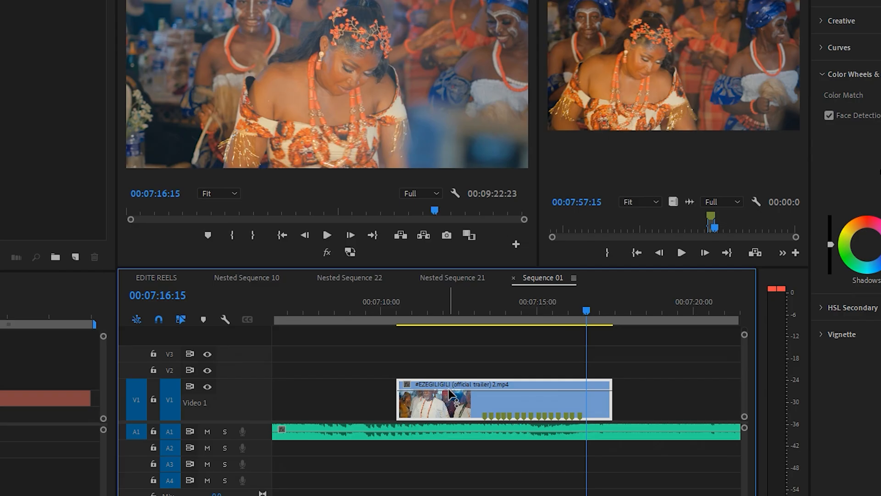
Cut the trailer clip with the Razor tool at the first beat markers, from 00:07:13:08 to about 00:07:14:03.
scroll(505, 380, "up", 3)
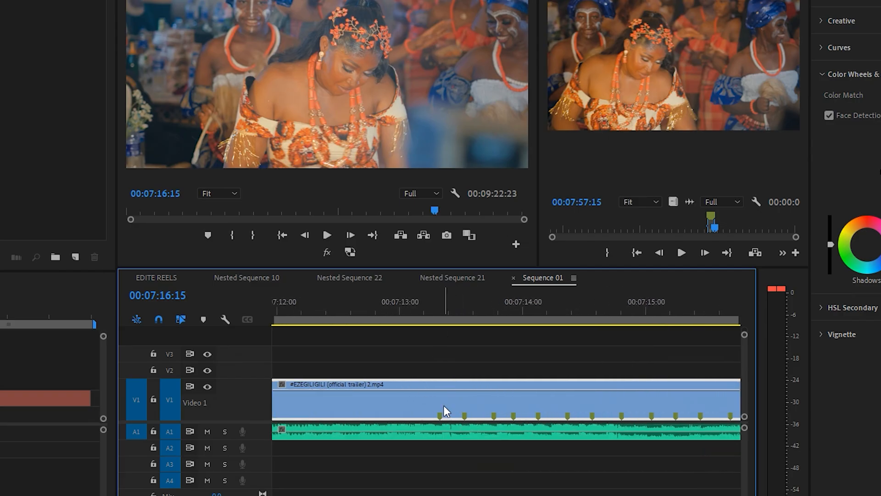
left_click(439, 317)
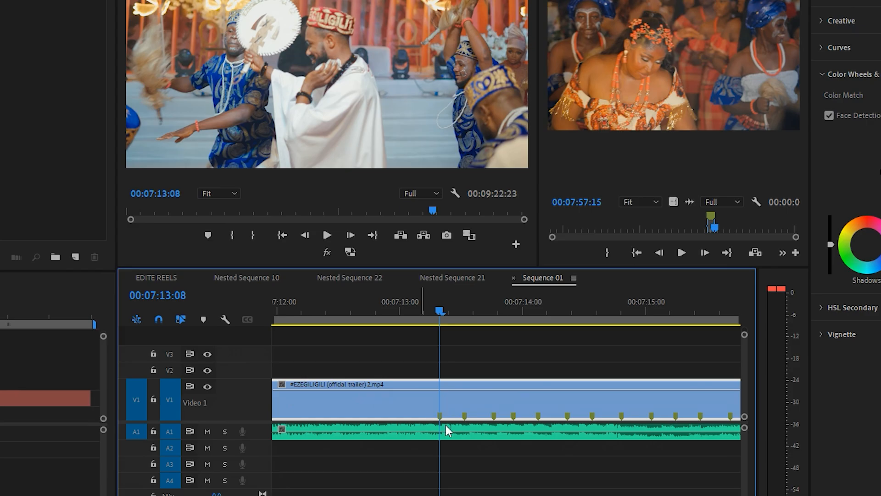
left_click(447, 374)
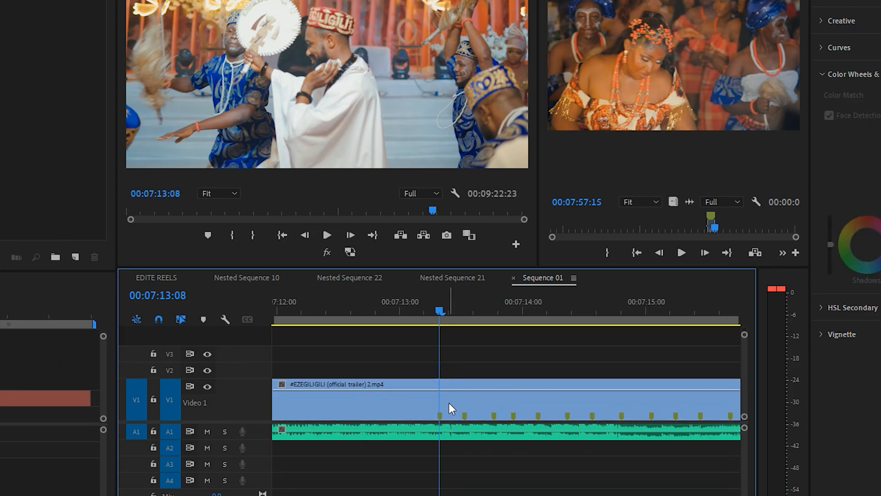
key("c")
left_click(440, 414)
left_click(464, 413)
left_click(493, 413)
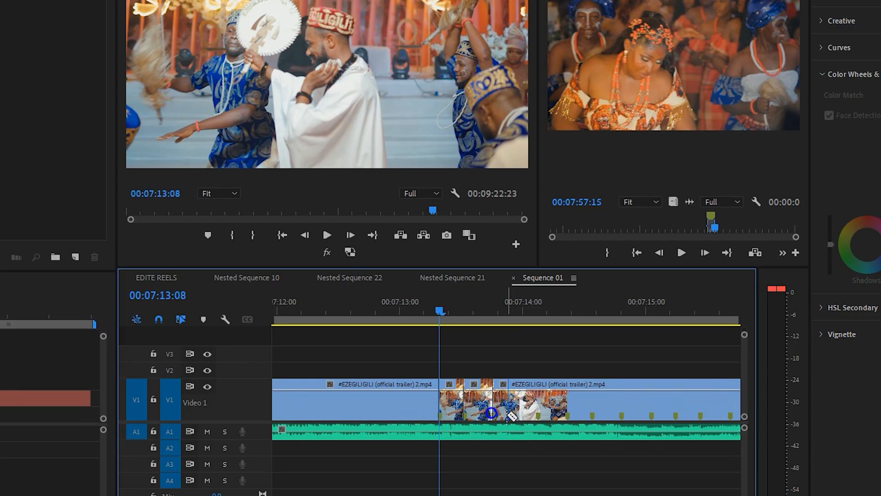
left_click(538, 409)
Cut the trailer clip at all the remaining beat markers, up to about 00:07:16:09.
scroll(518, 413, "down", 2)
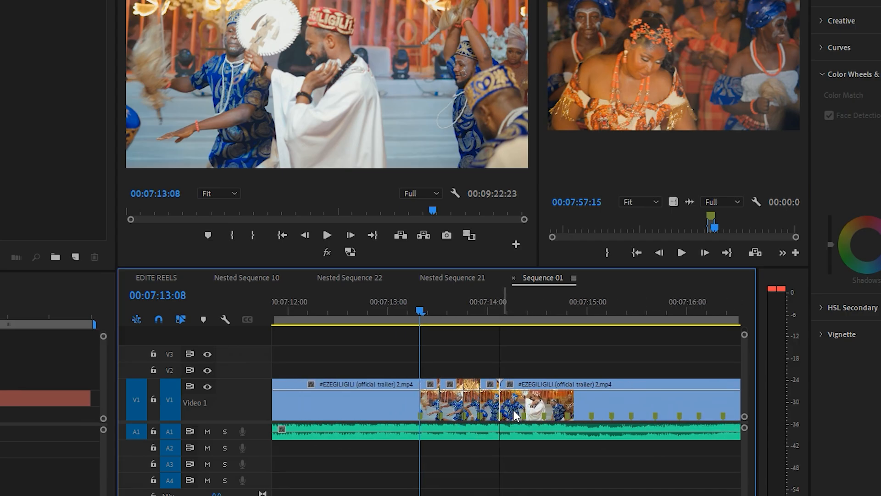
left_click(523, 407)
left_click(567, 407)
left_click(591, 405)
left_click(612, 404)
left_click(632, 407)
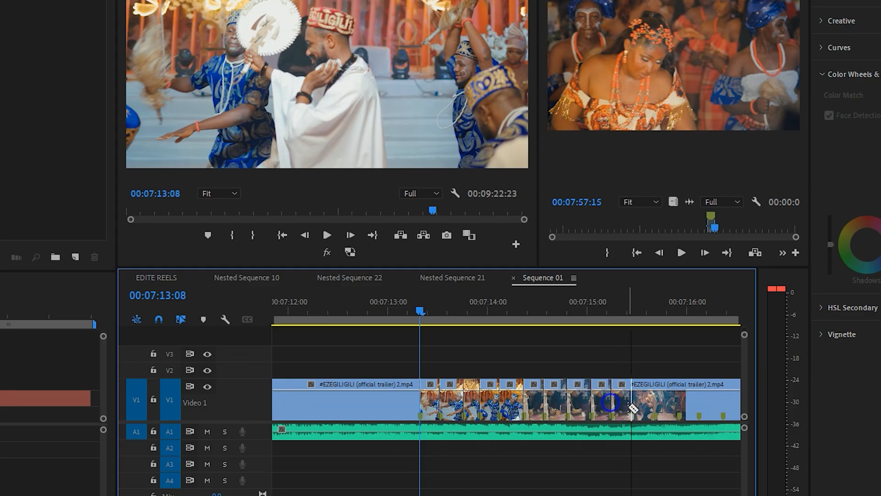
left_click(636, 406)
left_click(657, 410)
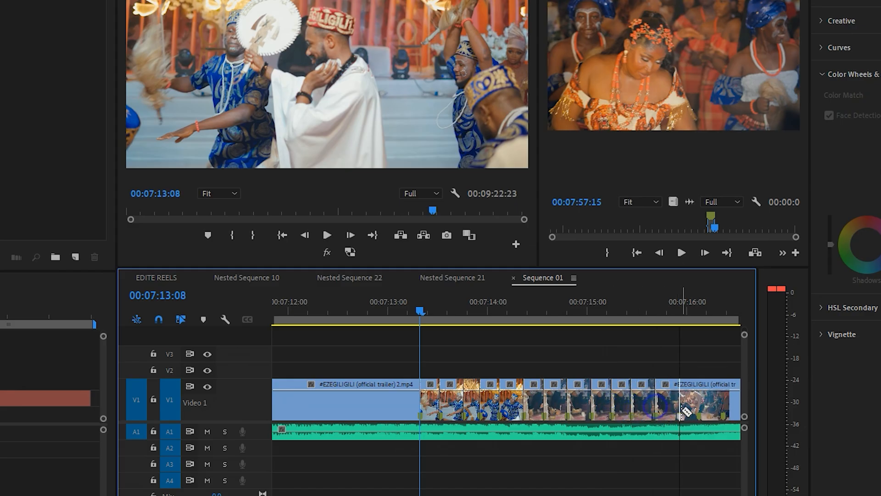
left_click(682, 410)
scroll(642, 416, "down", 1)
scroll(644, 420, "down", 2)
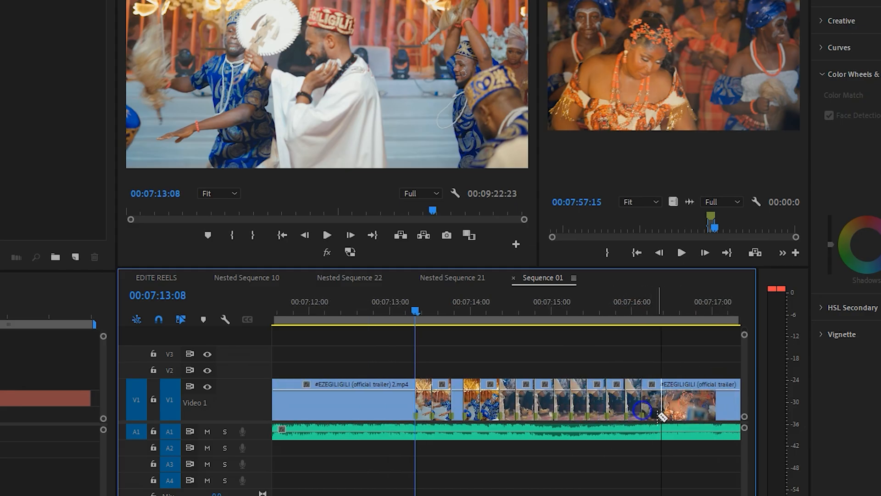
left_click(664, 417)
Trim the edges of the first short pieces to leave a gap of about one frame at each cut up to about 00:07:14:19.
scroll(379, 406, "up", 4)
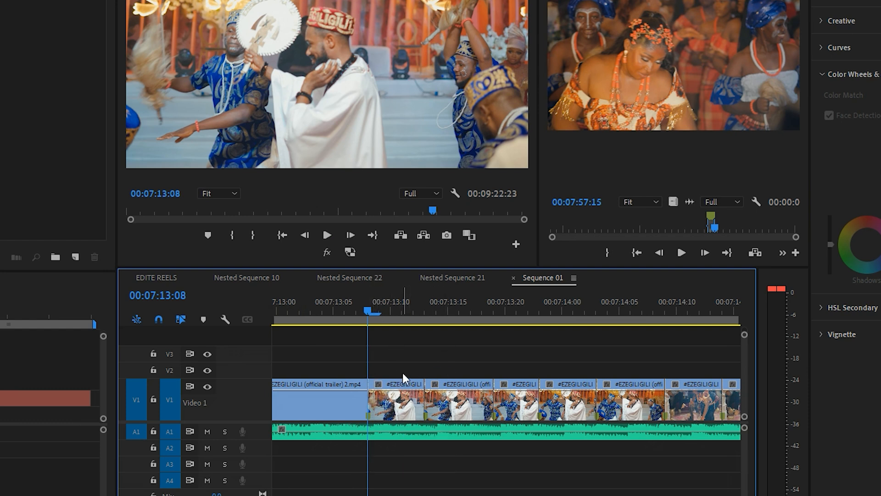
left_click_drag(372, 403, 436, 403)
left_click_drag(498, 400, 677, 404)
scroll(591, 427, "down", 2)
scroll(661, 409, "down", 4)
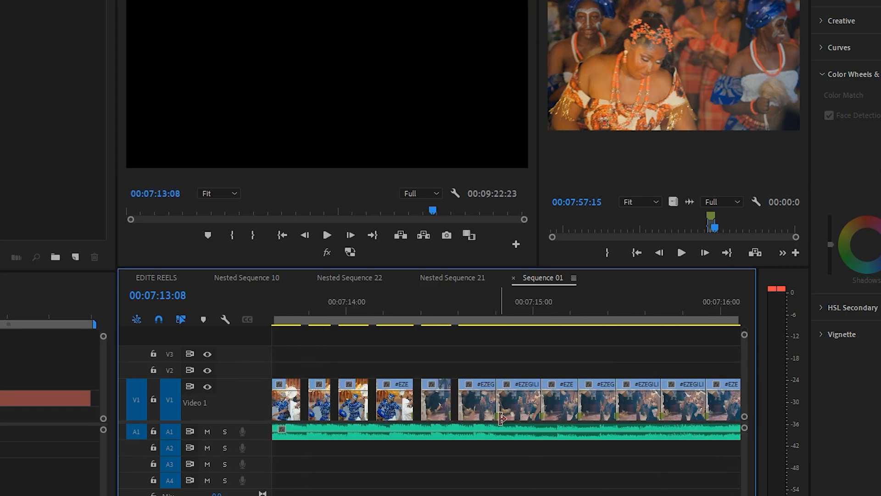
left_click_drag(501, 406, 489, 414)
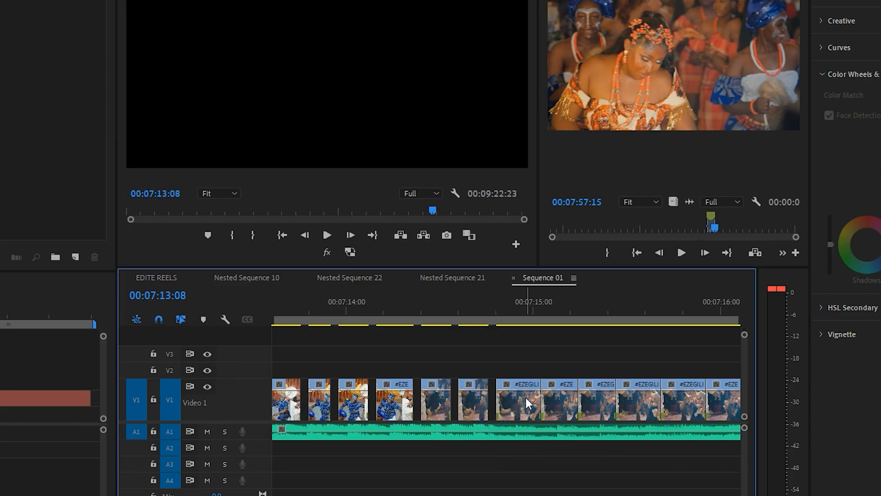
Trim the remaining short pieces to leave small gaps at their cuts, starting the last piece at 00:07:16:11.
left_click(621, 406)
mouse_move(580, 407)
left_mouse_down()
mouse_move(612, 410)
mouse_move(567, 410)
left_mouse_up()
scroll(612, 404, "down", 2)
left_click_drag(650, 407, 695, 405)
scroll(666, 410, "down", 1)
scroll(548, 407, "down", 6)
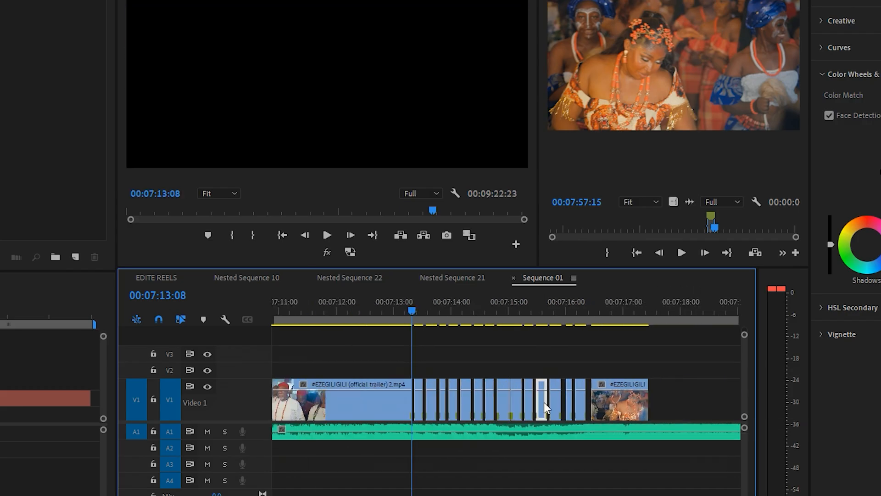
scroll(440, 349, "down", 1)
Play back the gapped cuts with the music and scrub through them to 00:07:15:13.
left_click_drag(390, 324, 333, 294)
key("space")
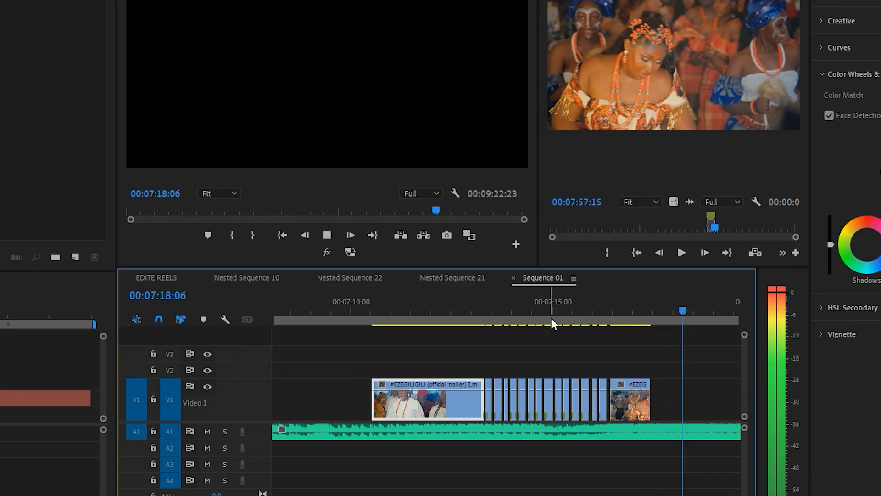
key("space")
scroll(530, 331, "down", 2)
scroll(528, 337, "up", 4)
left_click_drag(469, 320, 587, 357)
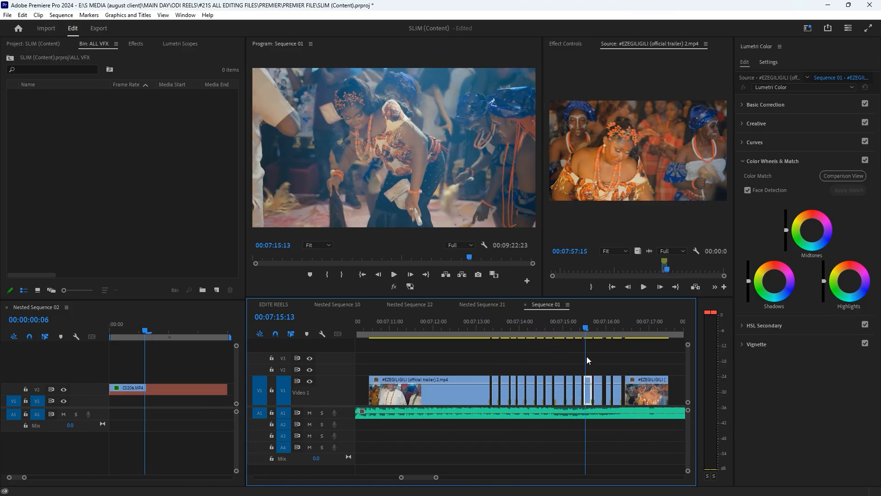
Extend the end of the last trailer piece, which starts at 00:07:16:11, to about 00:07:19:03.
scroll(558, 365, "down", 3, "alt")
scroll(531, 361, "down", 2, "alt")
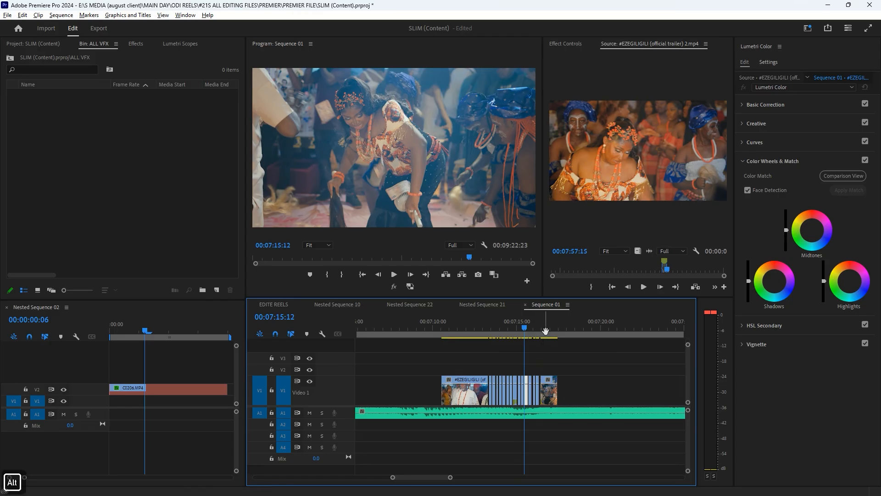
left_click_drag(531, 318, 538, 326)
scroll(552, 357, "up", 2, "alt")
scroll(552, 357, "up", 1, "alt")
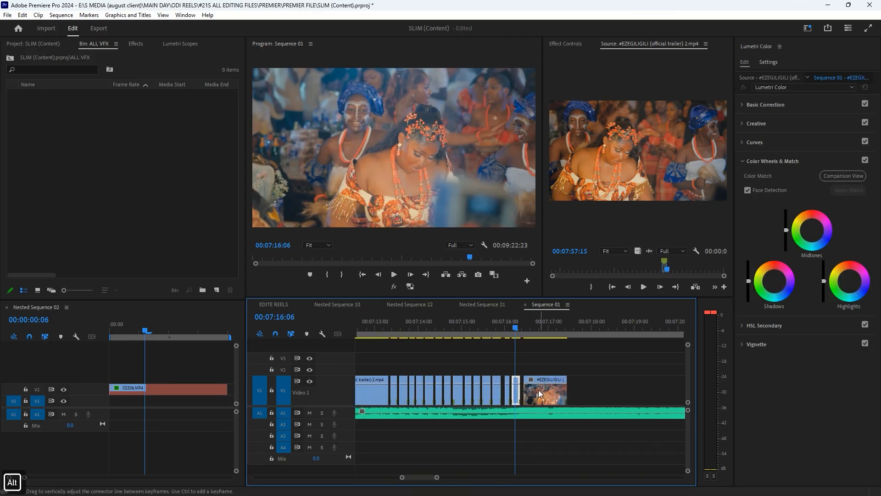
left_click(526, 327, "shift")
left_click_drag(565, 395, 637, 387)
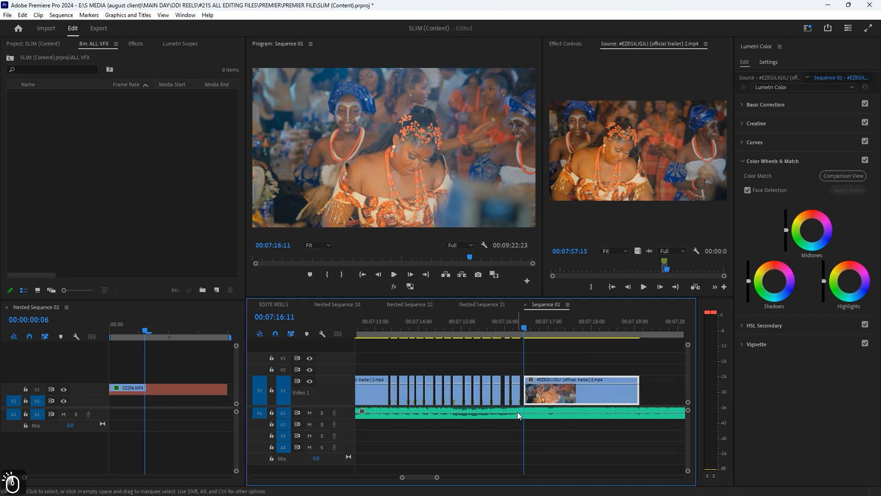
Trim and reposition the last trailer piece to open on a different shot at 00:07:16:11, and review the gapped cuts in playback.
left_click_drag(527, 398, 612, 391)
left_click_drag(622, 396, 534, 390)
left_click(503, 328)
key("space")
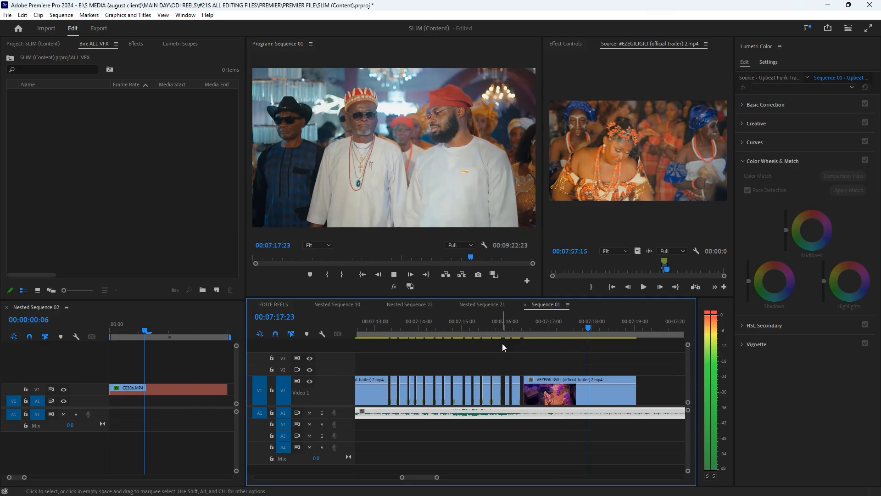
key("space")
key("minus")
key("minus")
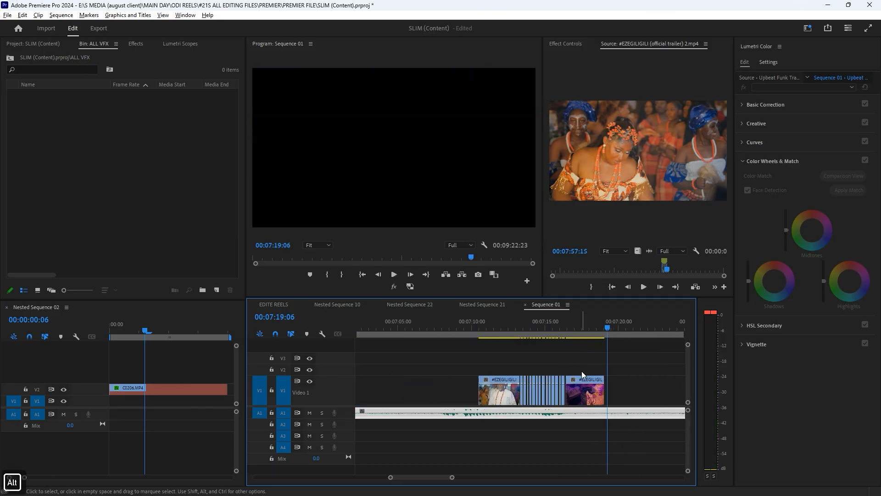
left_click(558, 328)
mouse_move(558, 326)
left_mouse_down()
mouse_move(577, 320)
mouse_move(542, 333)
left_mouse_up()
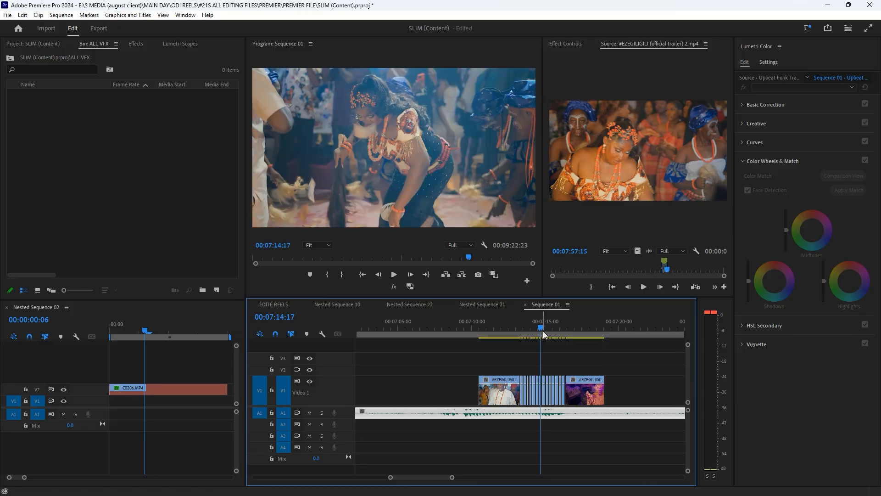
Remove the short pieces after the first trailer piece and extend that piece past the beat markers to about 00:07:18:05.
left_click(504, 332)
scroll(529, 366, "up", 2)
scroll(529, 370, "up", 1)
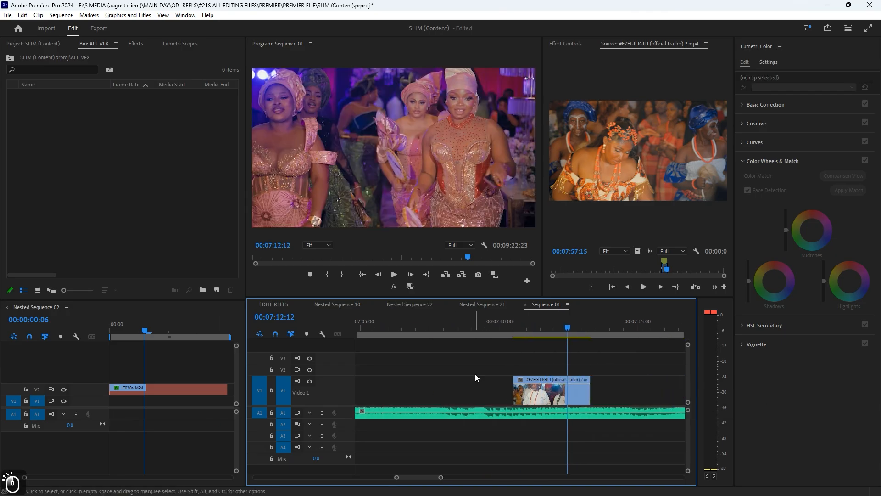
scroll(482, 377, "down", 2)
left_click_drag(526, 399, 616, 390)
scroll(549, 351, "up", 3)
left_click(498, 390, "shift")
scroll(497, 377, "up", 2)
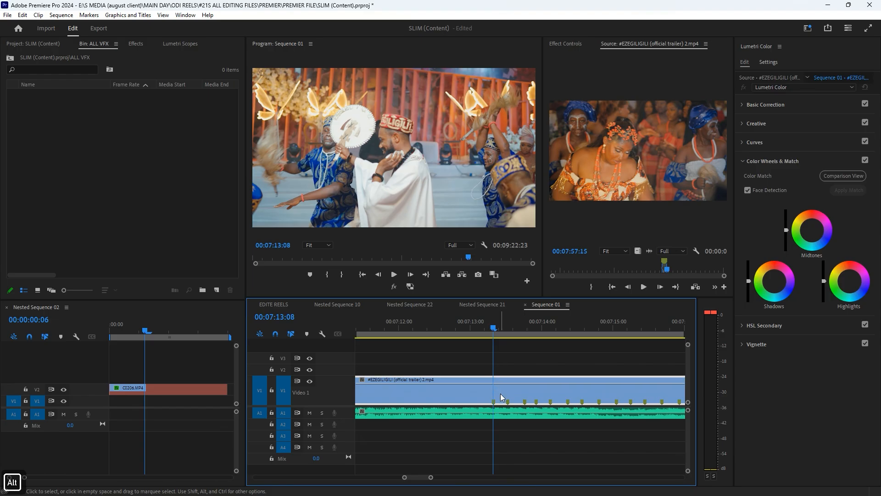
Add opacity keyframes on the trailer clip just before the first beat marker and between the following markers to about 00:07:14:06.
left_click(483, 383, "ctrl")
left_click(502, 384, "ctrl")
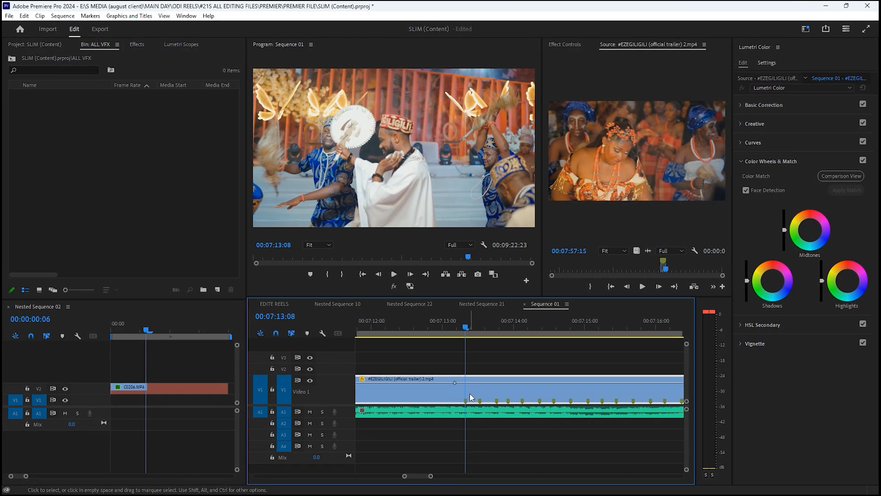
left_click(470, 396)
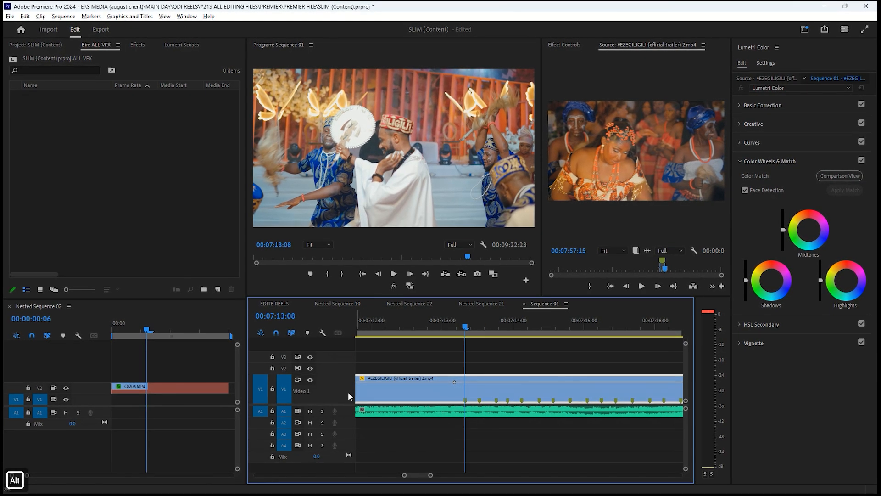
scroll(349, 393, "up", 1)
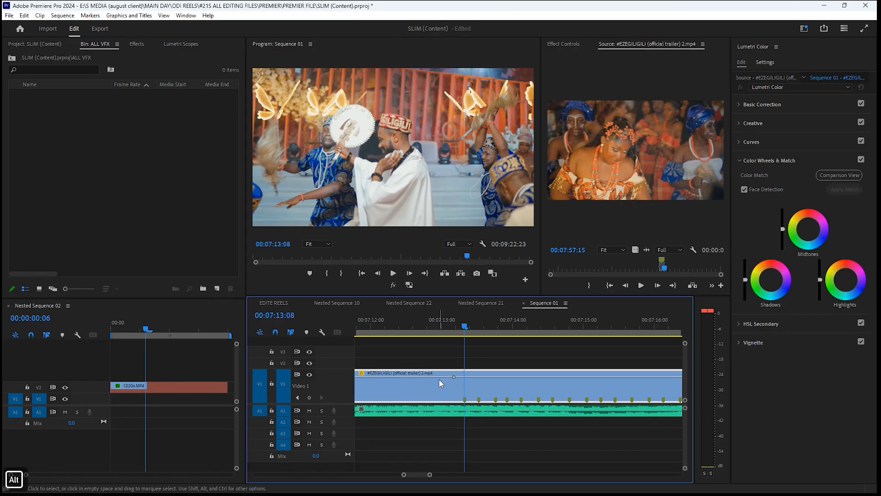
left_click(476, 376, "ctrl")
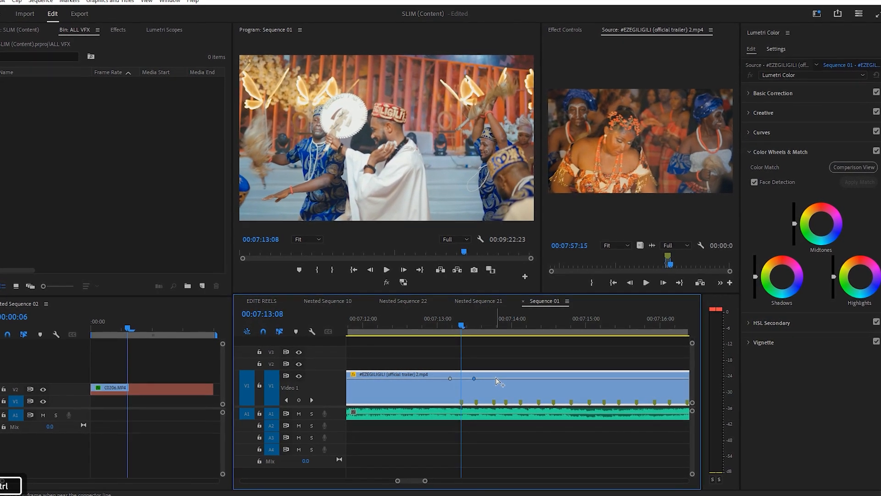
left_click(484, 379, "ctrl")
left_click(500, 380, "ctrl")
left_click(512, 379, "ctrl")
left_click(533, 385, "ctrl")
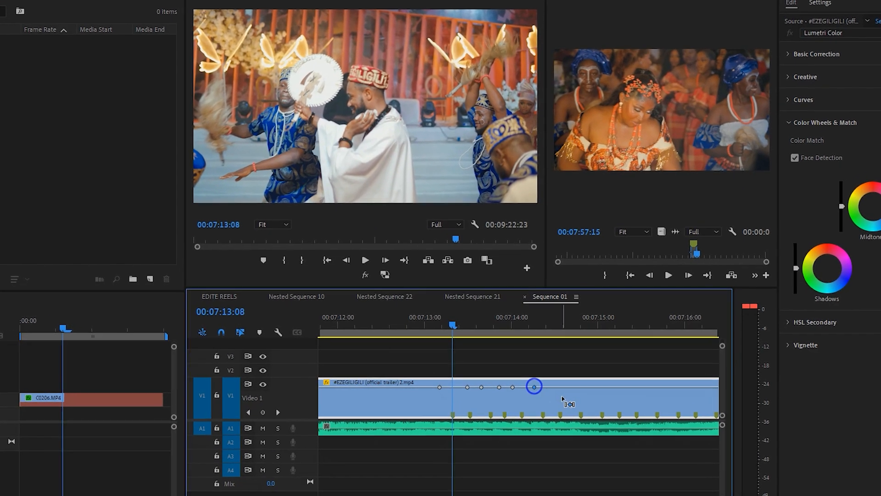
Add further opacity keyframes between the remaining beat markers, ending just past the last marker.
left_click(554, 384, "ctrl")
left_click(574, 389, "ctrl")
left_click(592, 390, "ctrl")
left_click(616, 389, "ctrl")
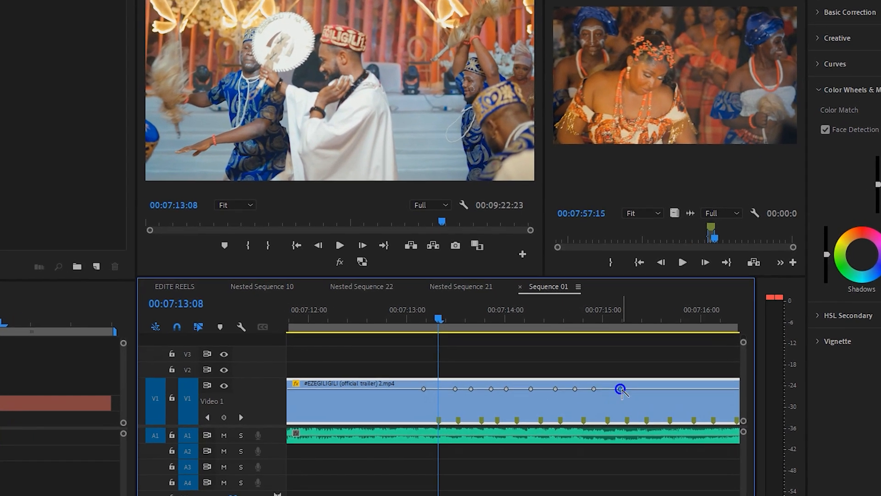
left_click(634, 389, "ctrl")
left_click(650, 390, "ctrl")
left_click(670, 390, "ctrl")
scroll(678, 385, "down", 1)
left_click(667, 383, "ctrl")
left_click(687, 384, "ctrl")
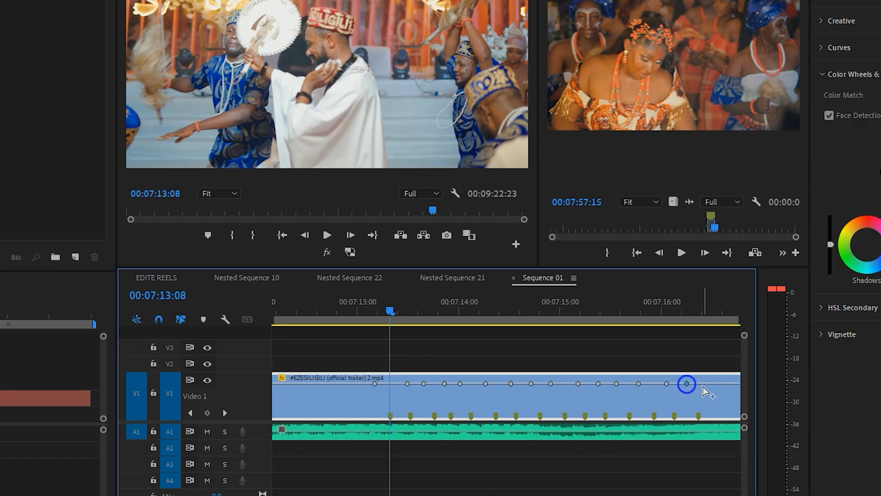
left_click(711, 384, "ctrl")
Add opacity keyframes at the first two beat markers and pull them down, the first at 00:07:13:08 to about 2.3%.
key("=")
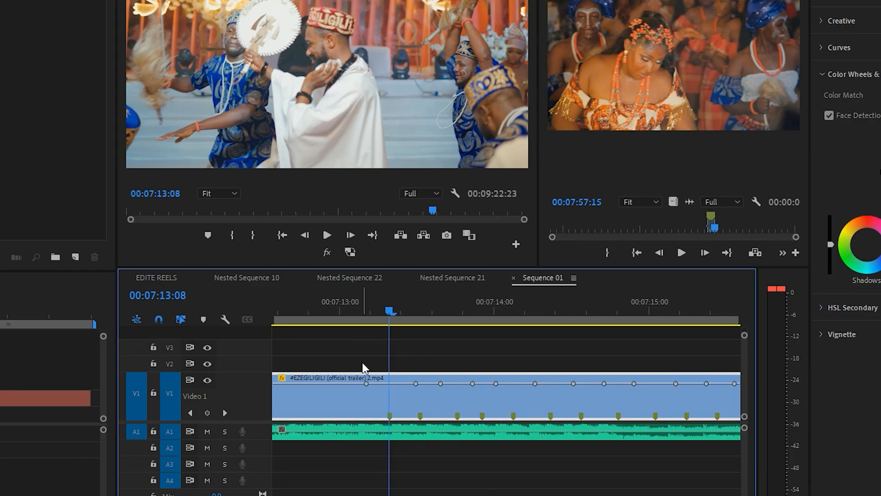
left_click(389, 384, "ctrl")
left_click_drag(390, 383, 390, 415)
left_click_drag(417, 383, 420, 407)
left_click(420, 384, "ctrl")
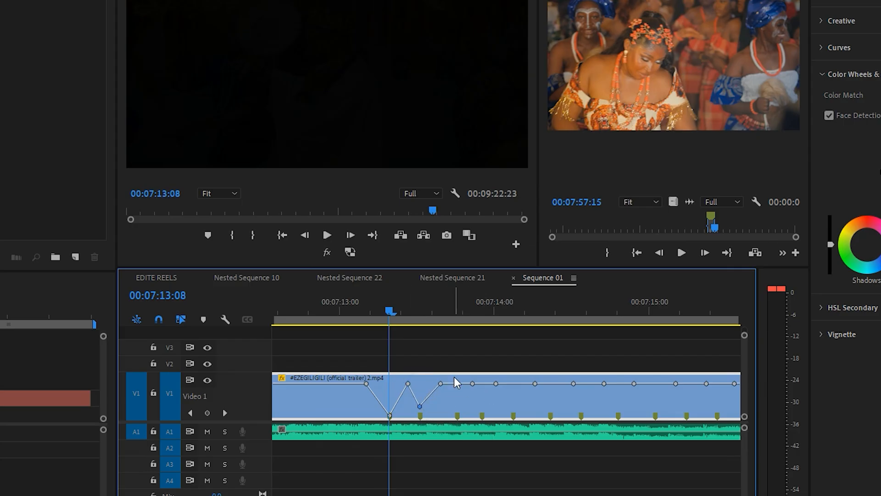
Examine the trailer clip's Opacity keyframes in an enlarged Effect Controls view, and restore the normal layout.
key("shift+5")
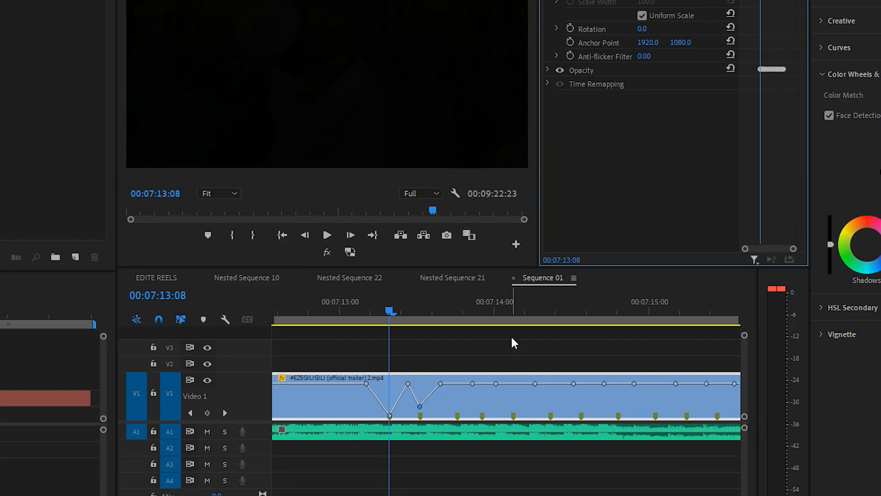
left_click(470, 403)
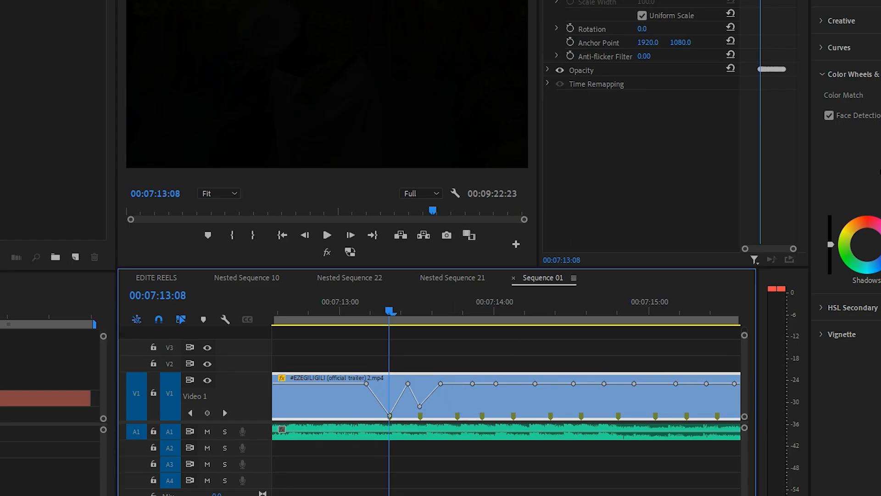
left_click(549, 69)
key("grave")
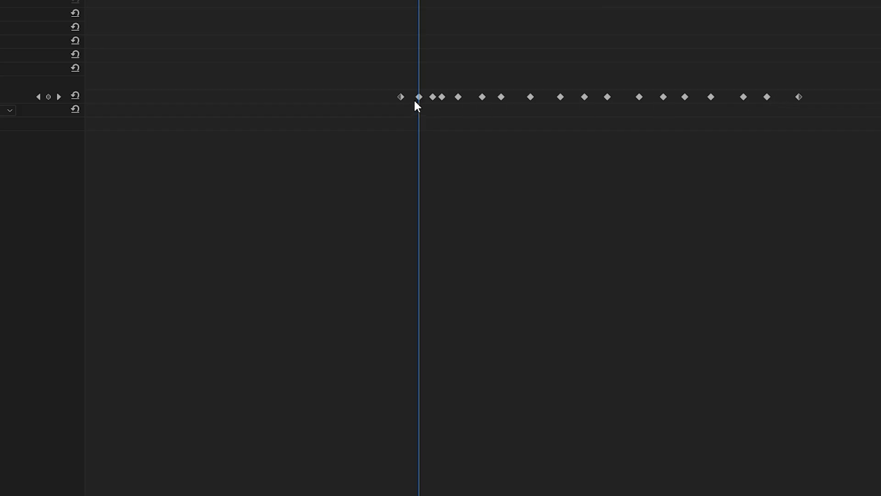
key("grave")
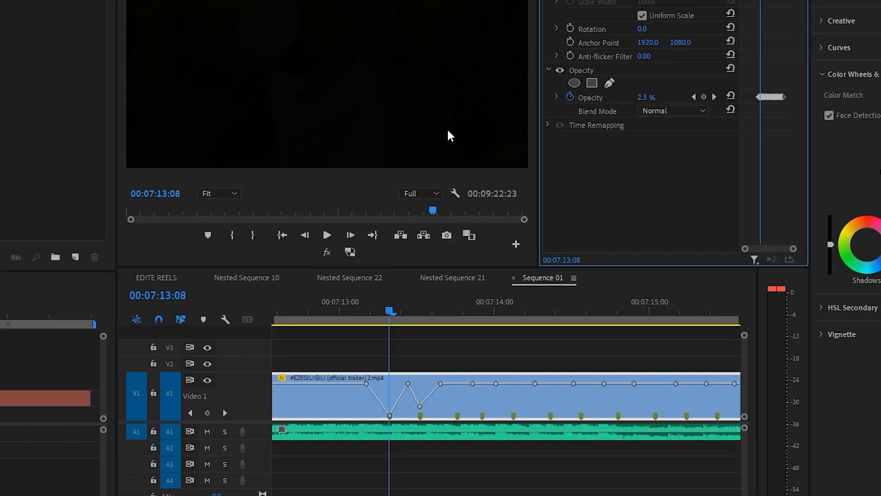
Add lowered opacity keyframes at the third through seventh beat markers so the clip dims on each beat.
left_click(459, 384, "ctrl")
left_click_drag(459, 384, 586, 411)
left_click(481, 384, "ctrl")
left_click(514, 384, "ctrl")
left_click(550, 384, "ctrl")
left_click(585, 383, "ctrl")
scroll(564, 377, "right", 3)
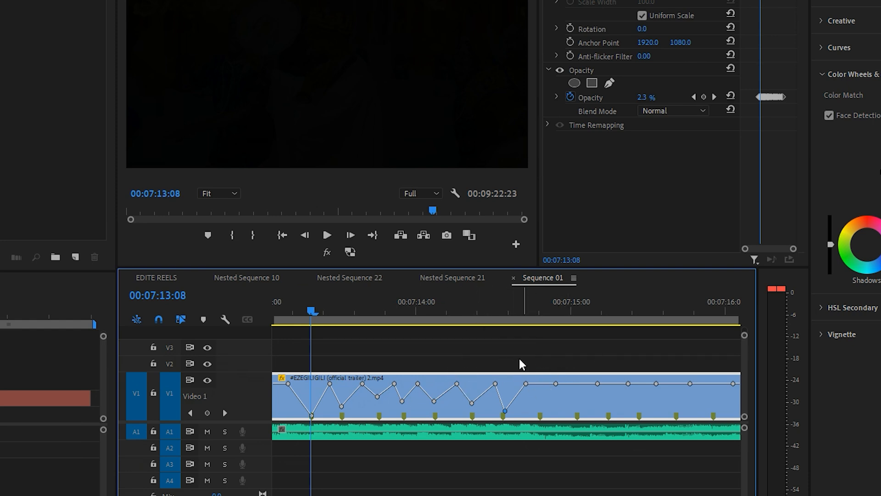
Add an opacity keyframe at the 00:07:14:20 beat marker and lower it to about 52.4%.
scroll(538, 349, "up", 1)
left_click(535, 309)
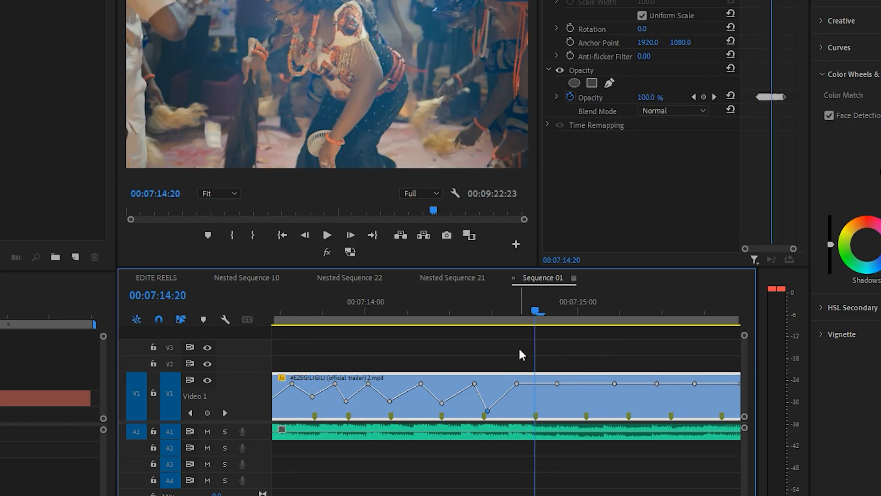
left_click(535, 384, "ctrl")
mouse_move(535, 383)
left_mouse_down()
mouse_move(536, 416)
mouse_move(535, 399)
left_mouse_up()
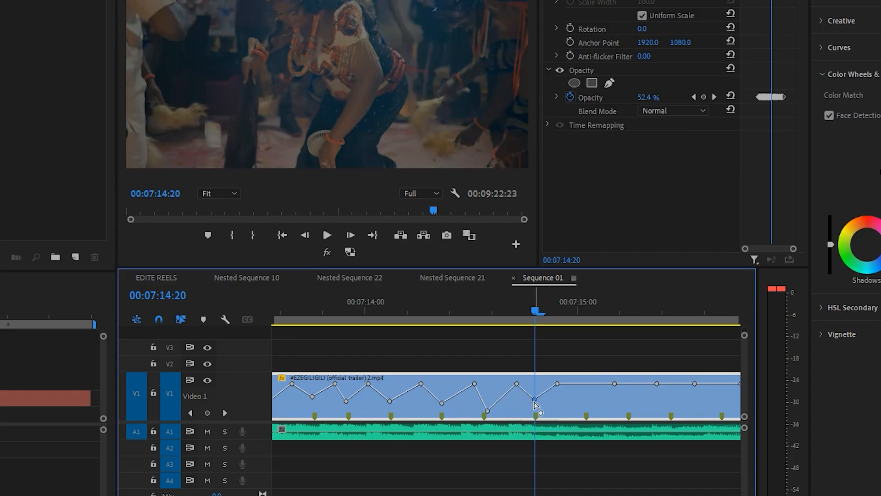
Add lowered opacity keyframes at the remaining beat markers up to the last one at about 00:07:16:09.
scroll(524, 392, "down", 2)
left_click_drag(493, 315, 508, 315)
left_click(505, 382, "ctrl")
left_click_drag(505, 382, 591, 403)
left_click(550, 384, "ctrl")
left_click(592, 383, "ctrl")
left_click(643, 383, "ctrl")
left_click_drag(643, 383, 643, 404)
left_click_drag(695, 383, 710, 404)
Play back the opacity flicker with the music from about 00:07:12:20.
scroll(694, 399, "down", 2)
scroll(643, 393, "down", 3)
scroll(598, 383, "down", 2)
scroll(598, 382, "down", 2)
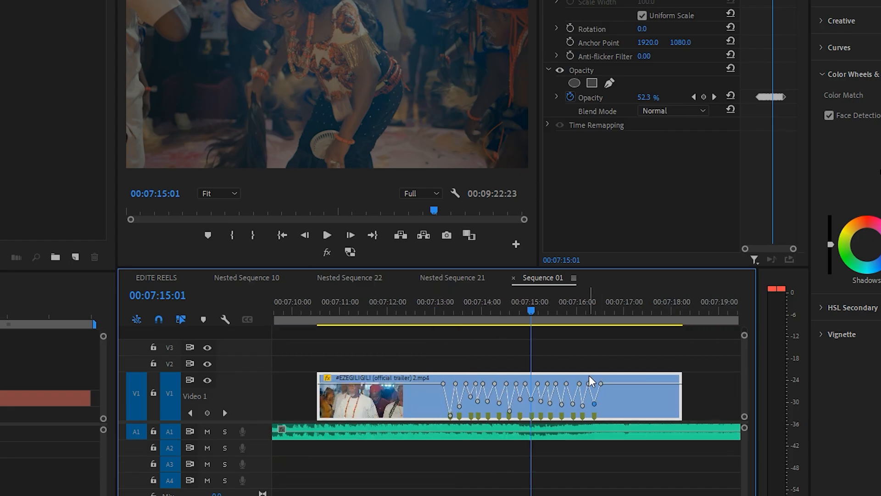
left_click(473, 337)
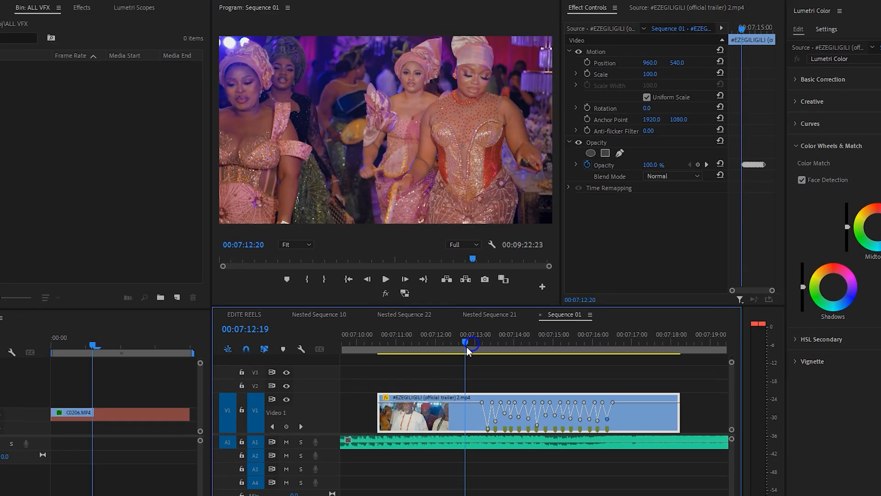
key("space")
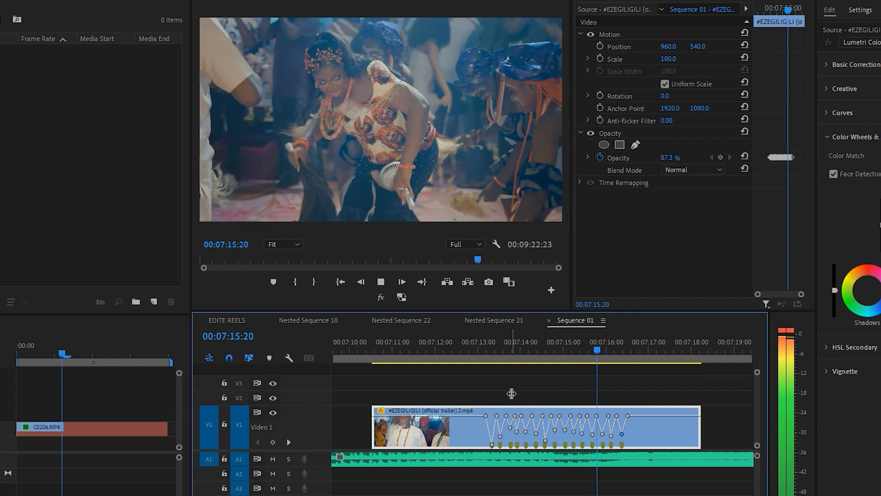
key("space")
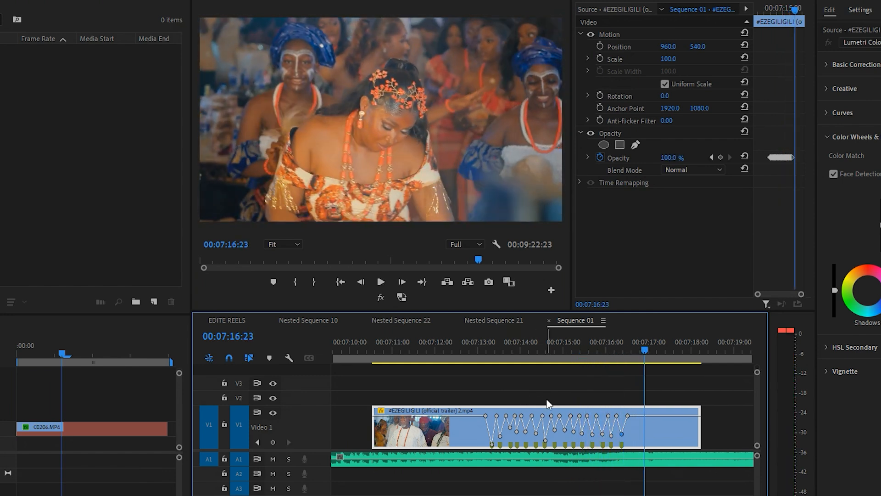
Lower the opacity dips at about 00:07:15:15 and at the last beat marker to nearly zero.
key("=")
left_click(414, 356)
left_click_drag(415, 356, 541, 363)
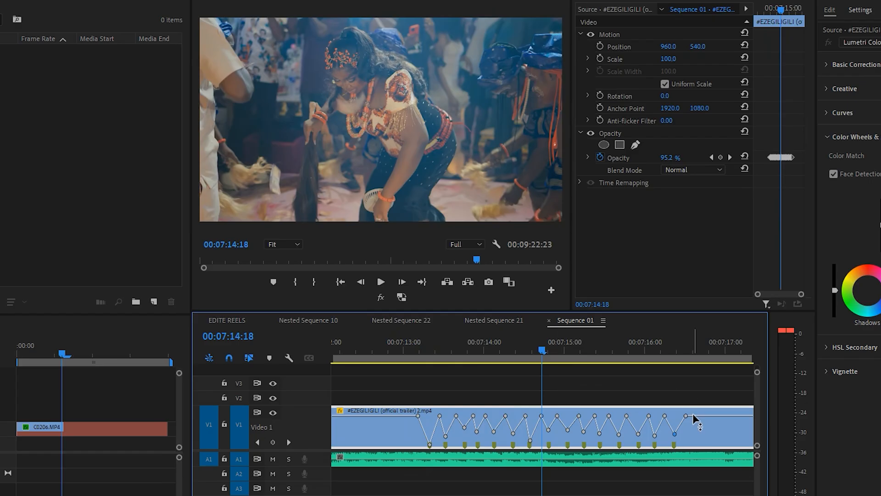
left_click_drag(674, 434, 617, 460)
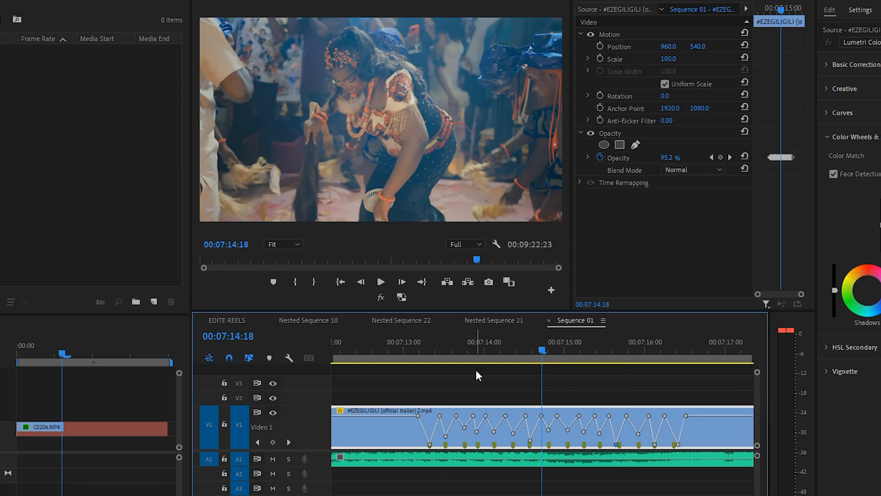
Reshape the first opacity dips from about 00:07:13:05 into steep drops with extra keyframes near zero.
scroll(422, 430, "up", 2)
left_click(419, 353)
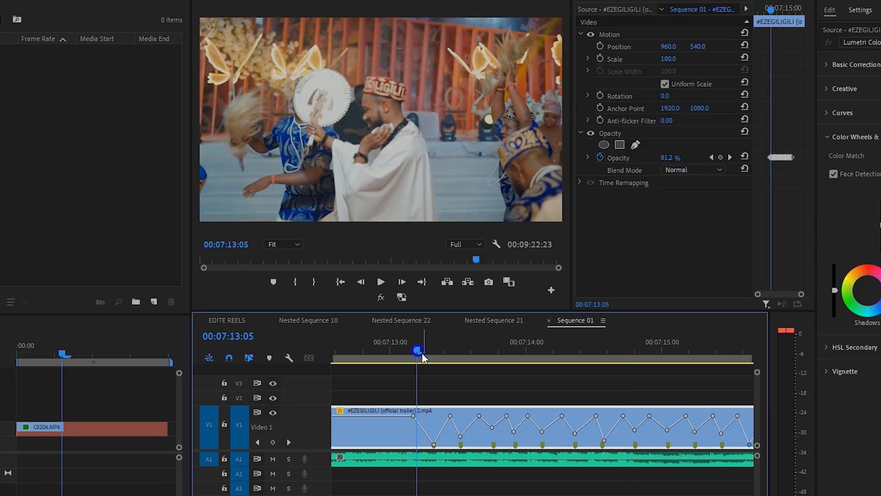
left_click_drag(418, 423, 453, 446)
Play back the reshaped flicker from 00:07:12:11 and scrub through the trailer clip to 00:07:14:21.
key("space")
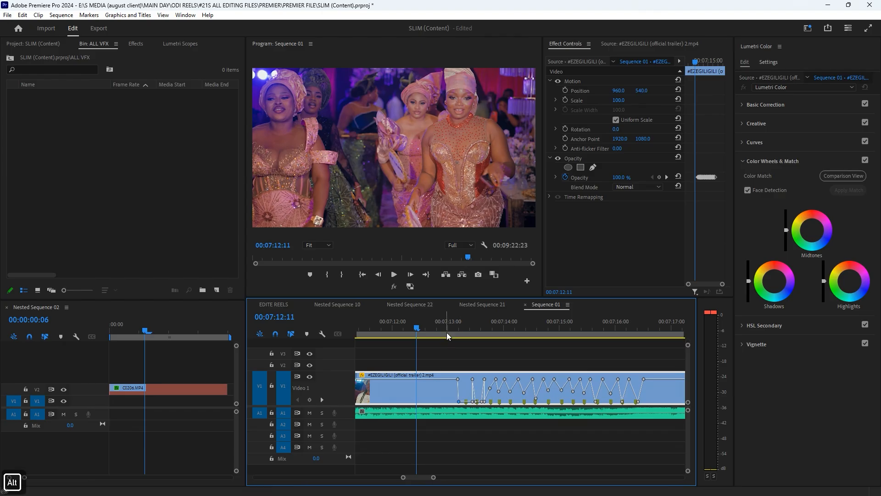
key("space")
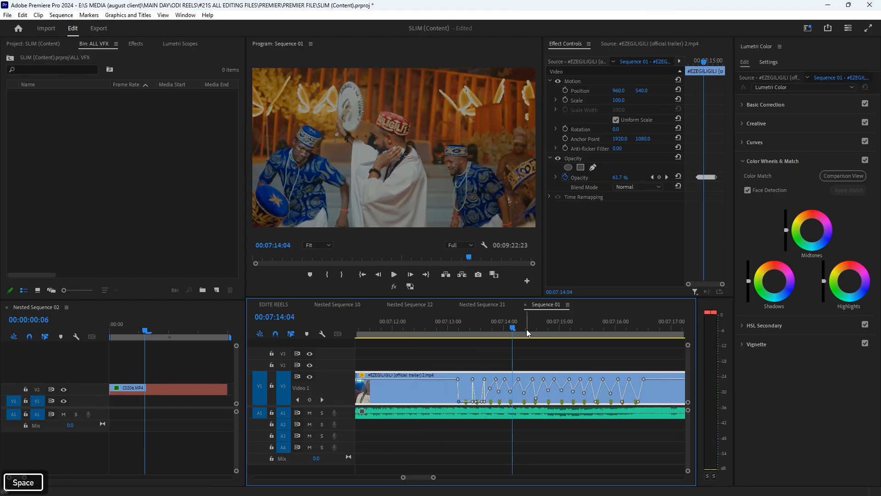
scroll(527, 329, "down", 2)
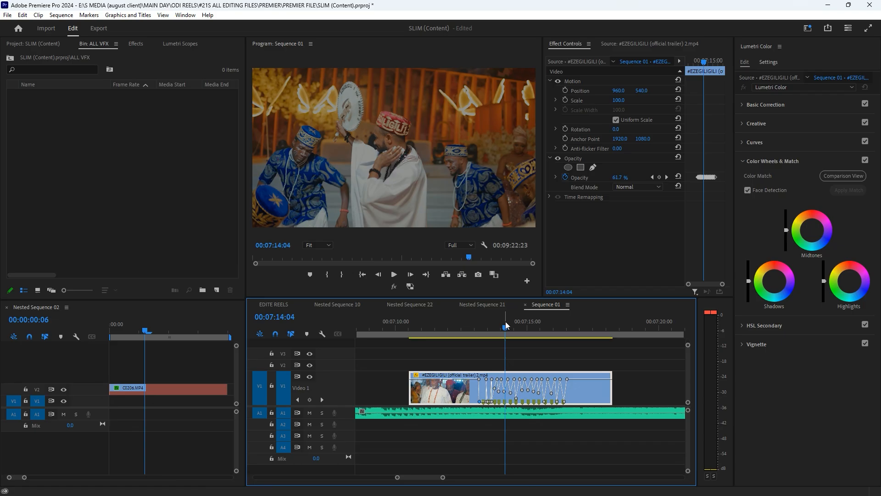
scroll(574, 357, "down", 5)
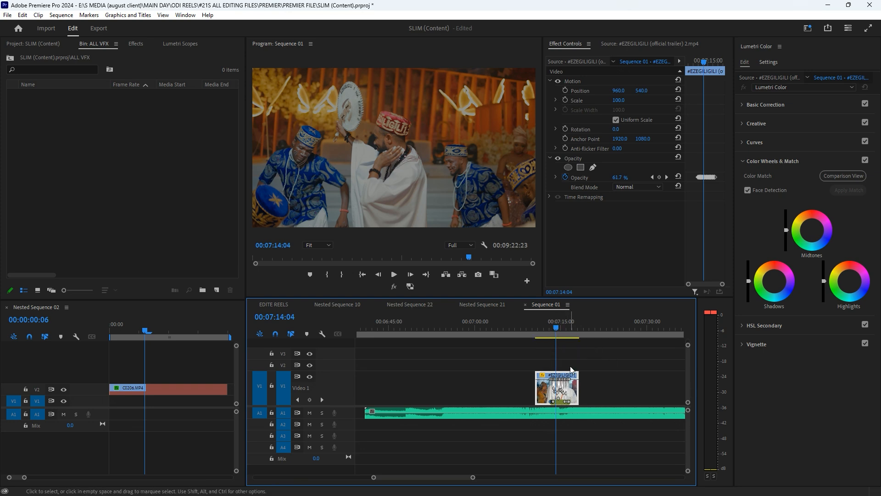
mouse_move(550, 324)
left_mouse_down()
mouse_move(572, 331)
mouse_move(553, 327)
mouse_move(563, 329)
left_mouse_up()
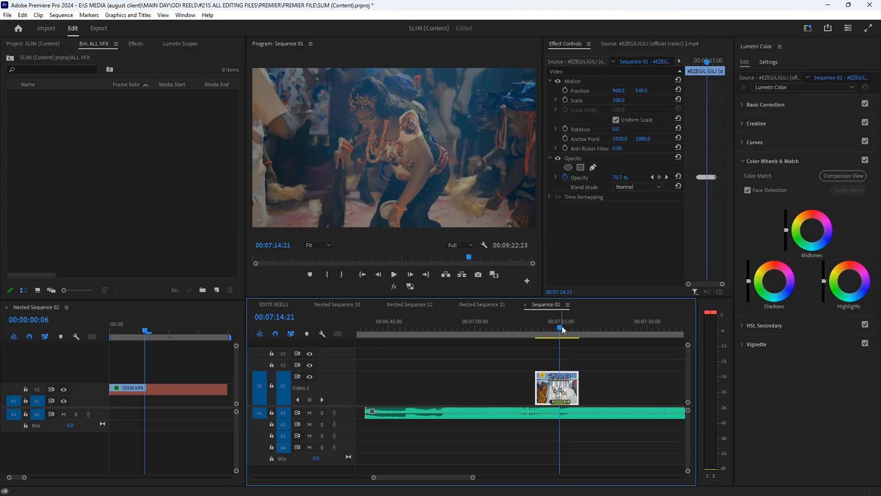